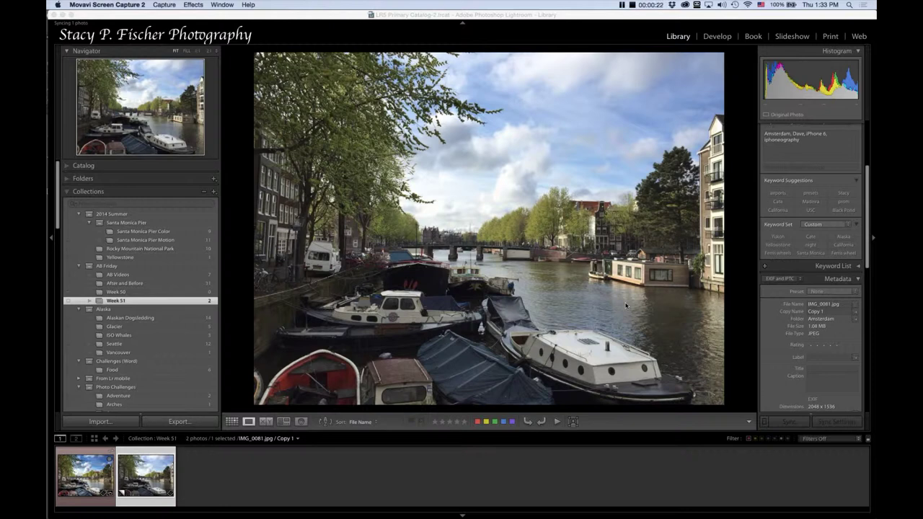
- Open the Copy 1 version of the Amsterdam canal photo in the Develop module
click(156, 465)
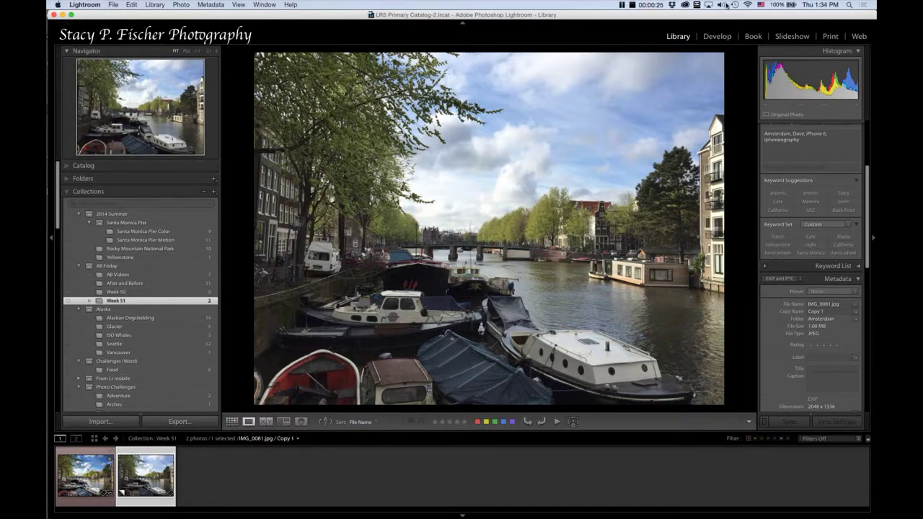
click(718, 38)
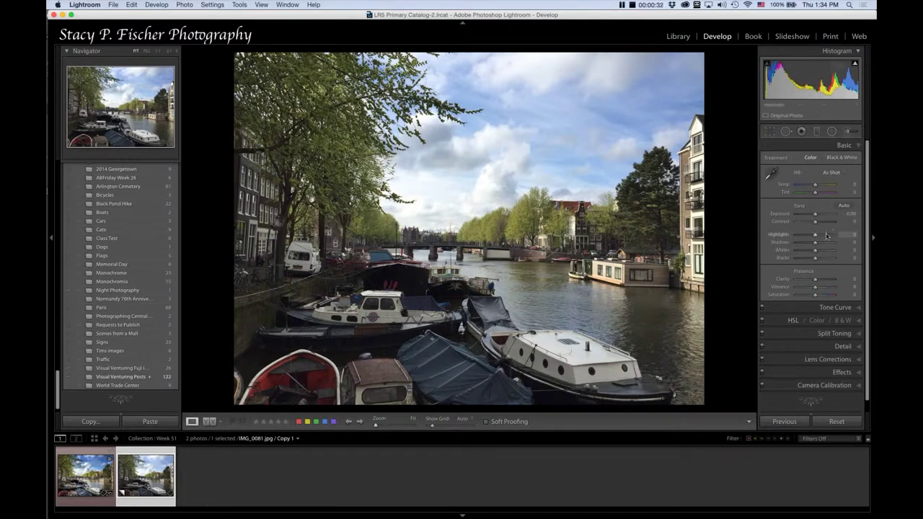
- In the Basic panel, set Highlights to -100 and Shadows to +100
mouse_move(816, 236)
mouse_down()
mouse_move(796, 236)
mouse_move(838, 243)
mouse_up()
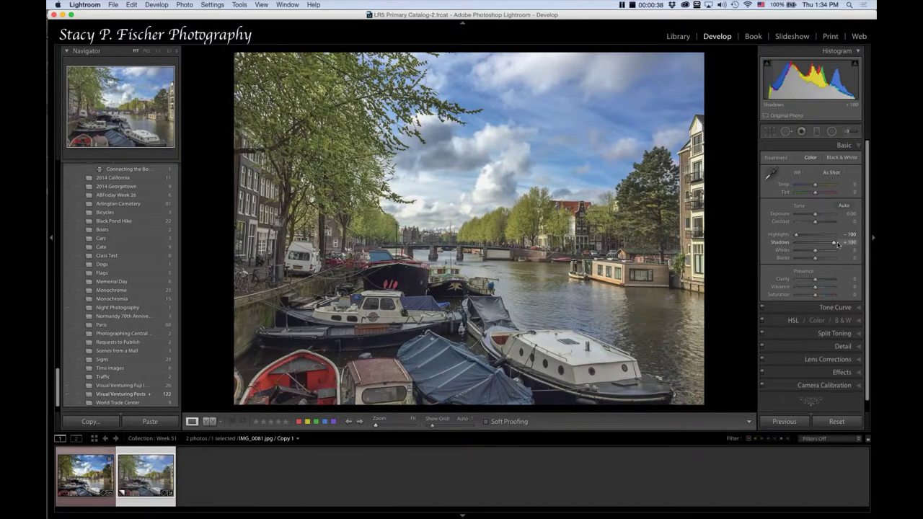
double_click(837, 244)
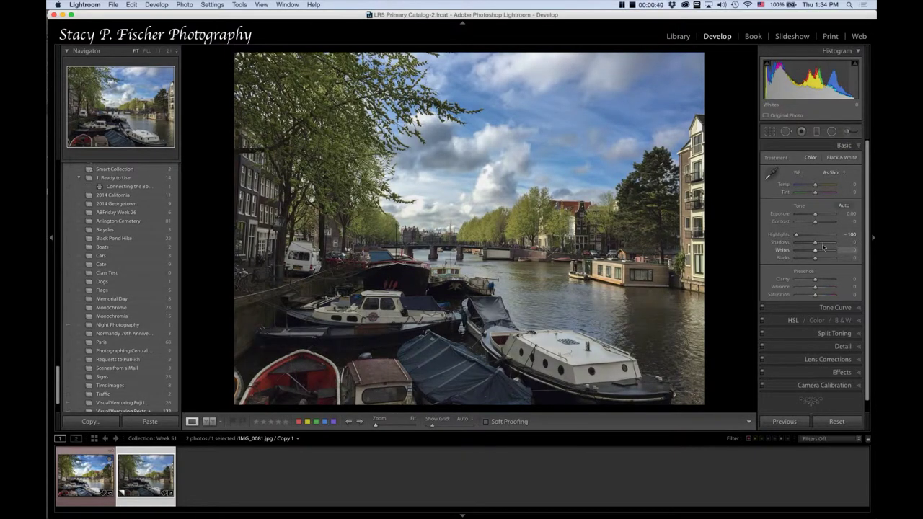
drag(815, 246, 835, 245)
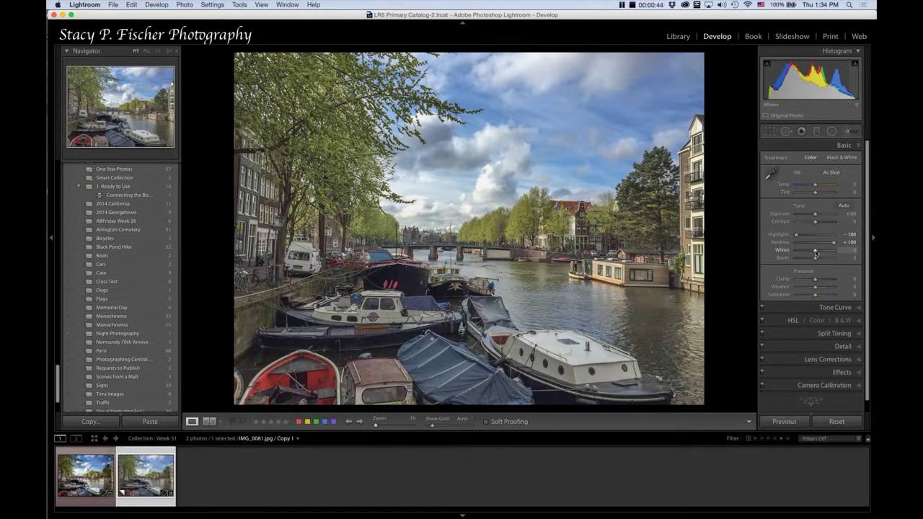
- Set Whites to +36 and Blacks to -26 using the clipping preview, and raise Clarity to +20
key(alt)
drag(816, 252, 822, 252)
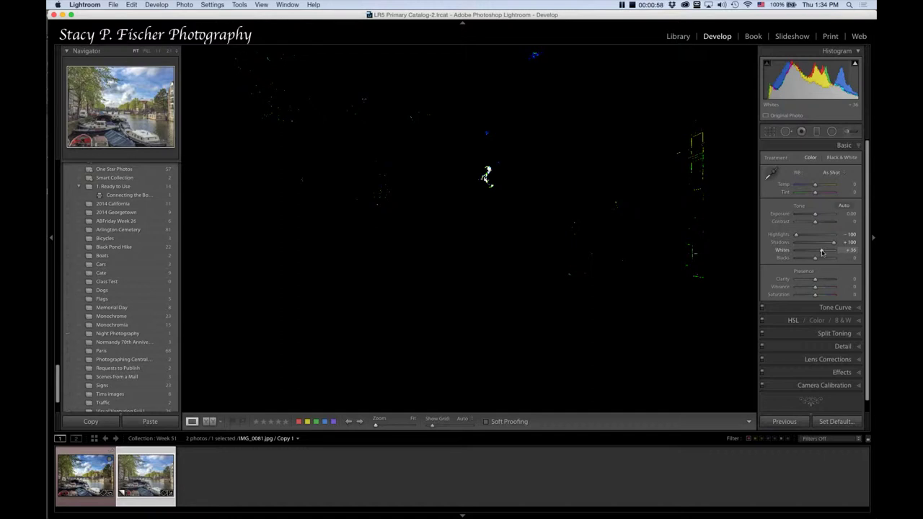
drag(822, 252, 811, 259)
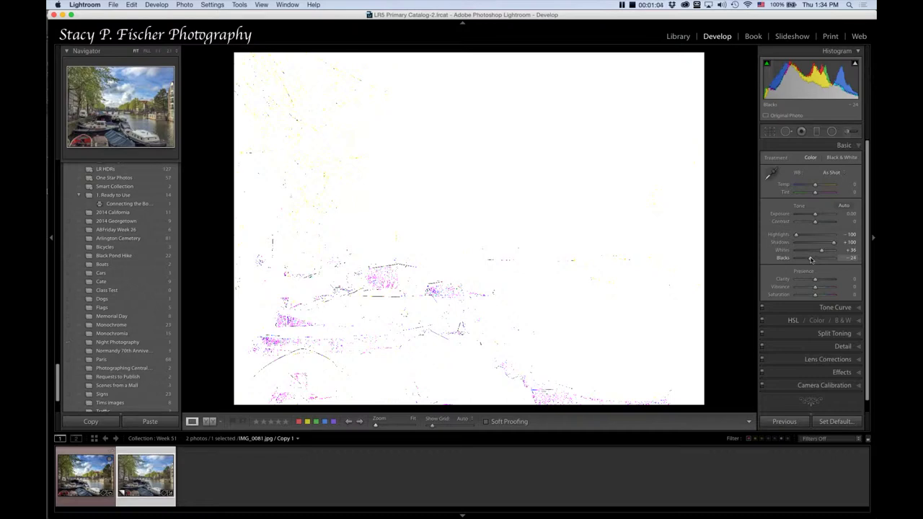
drag(811, 260, 810, 260)
drag(810, 260, 810, 260)
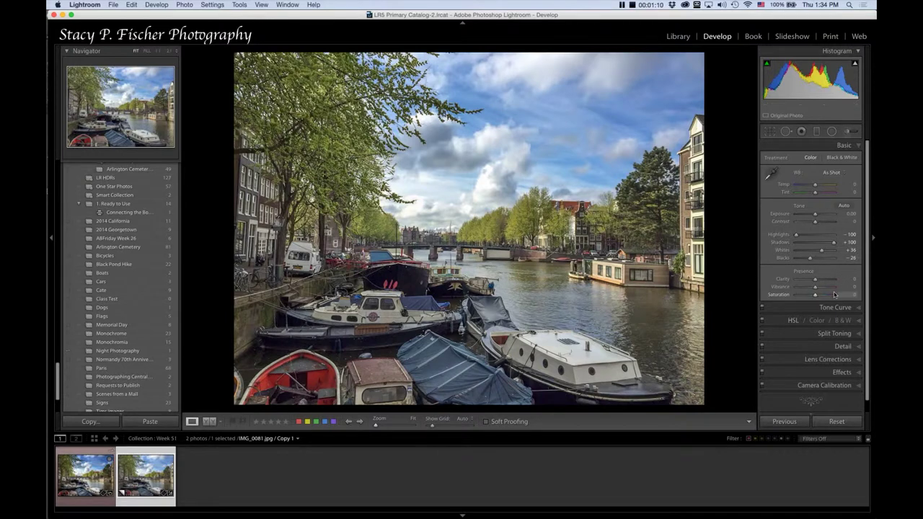
drag(816, 281, 818, 282)
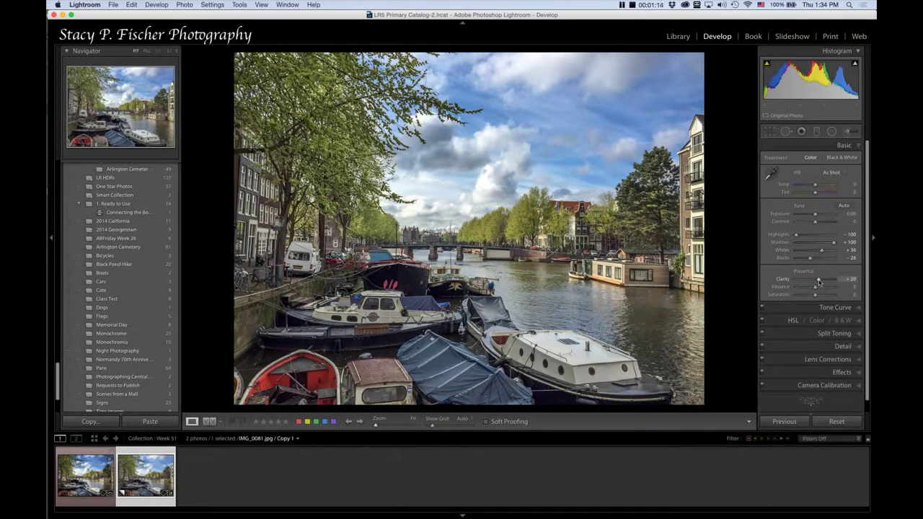
- Apply Upright Auto in Lens Corrections to level the photo and straighten the buildings
click(858, 360)
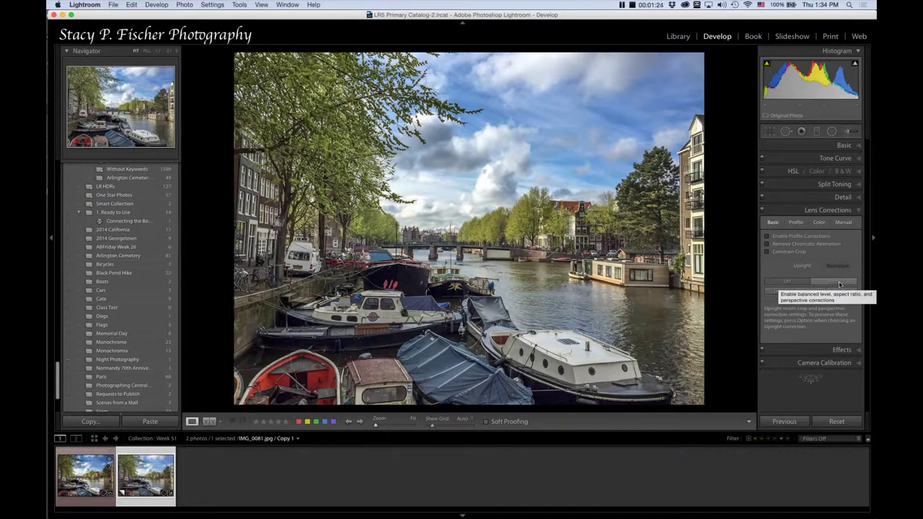
click(839, 283)
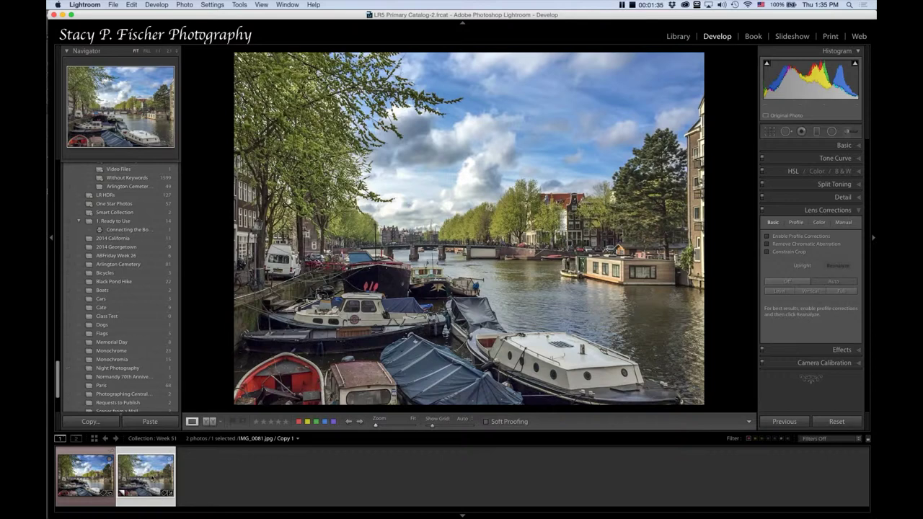
- Send the photo copy to Dfine 2 as a copy with Lightroom adjustments
right_click(152, 478)
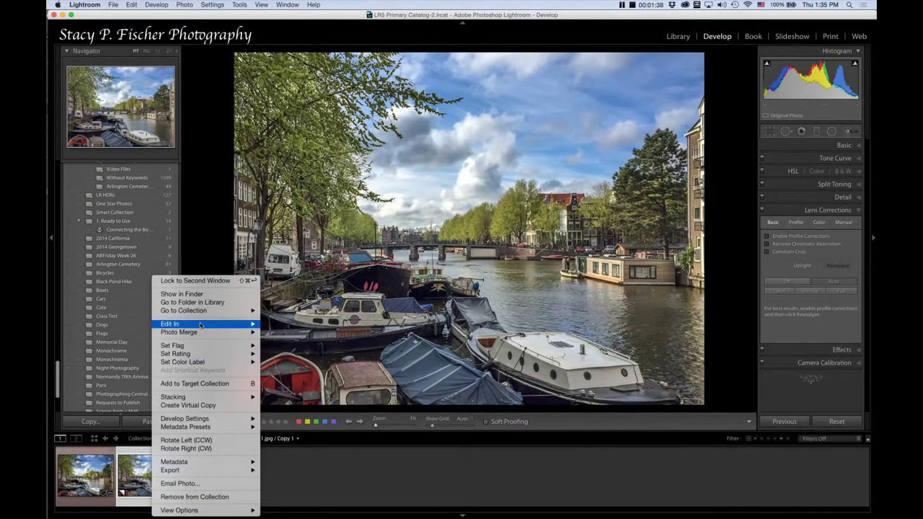
mouse_move(206, 324)
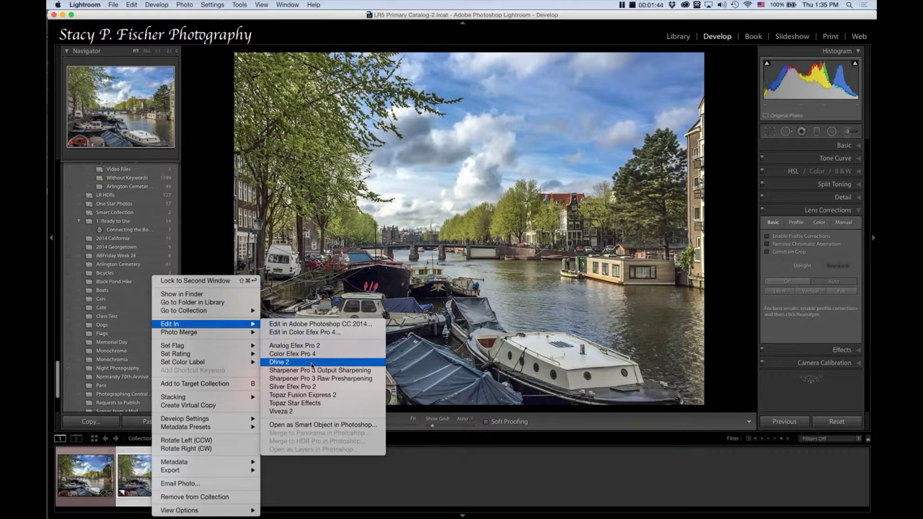
click(312, 363)
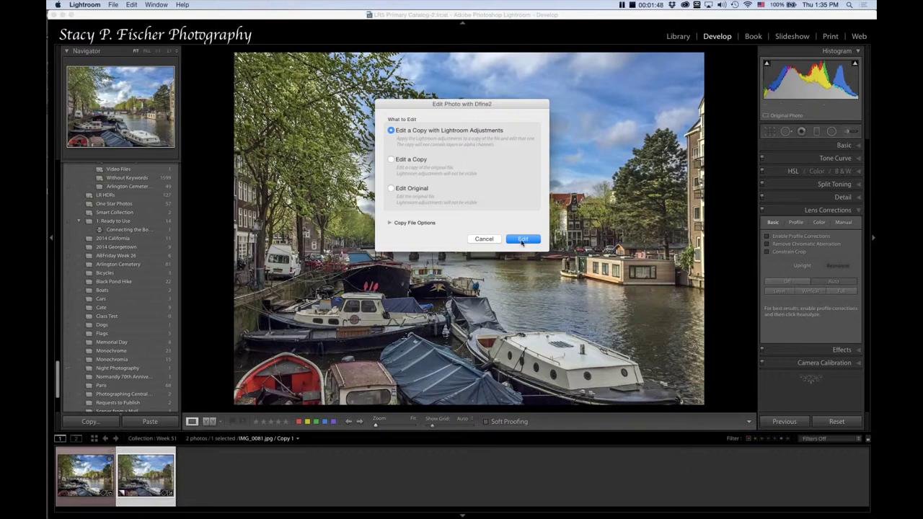
click(522, 241)
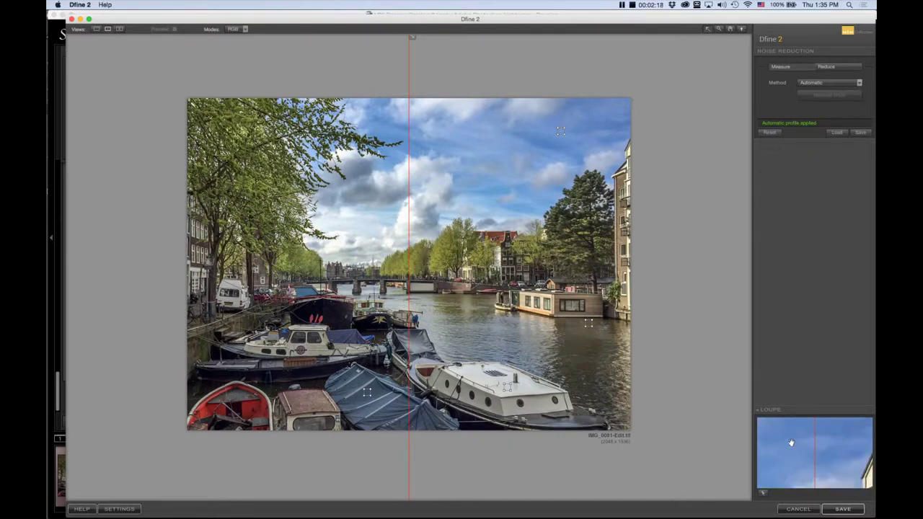
- Check Dfine 2's automatic noise reduction on the buildings in the loupe and save it back to Lightroom
click(405, 352)
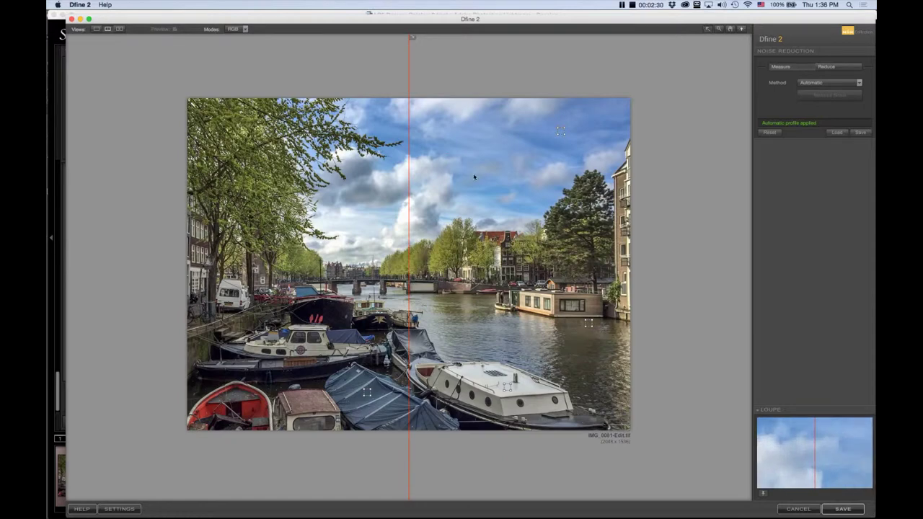
mouse_move(815, 455)
mouse_down()
mouse_move(794, 455)
mouse_move(832, 457)
mouse_move(810, 455)
mouse_up()
click(766, 494)
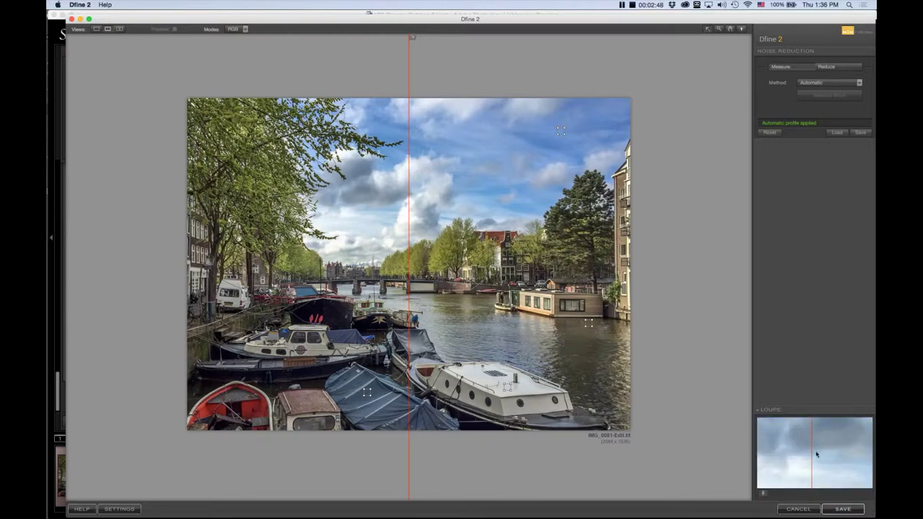
mouse_move(812, 455)
mouse_down()
mouse_move(857, 456)
mouse_move(808, 451)
mouse_up()
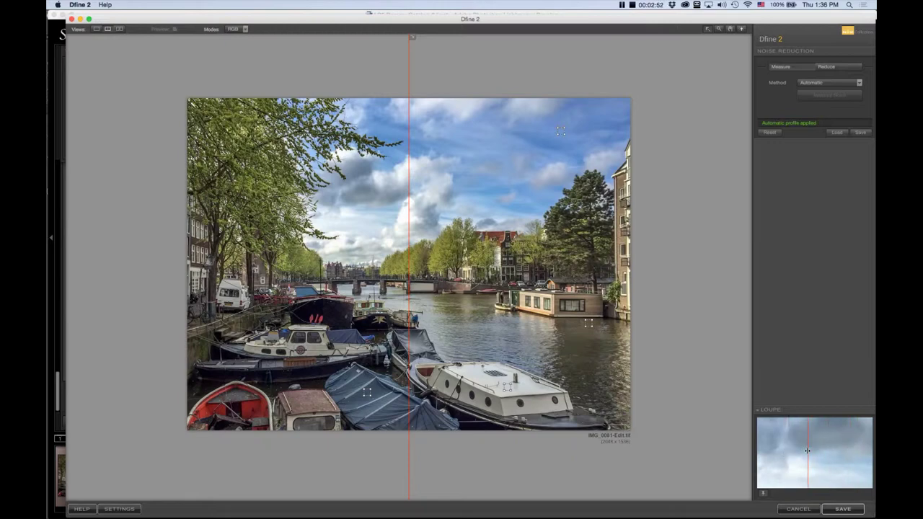
click(837, 510)
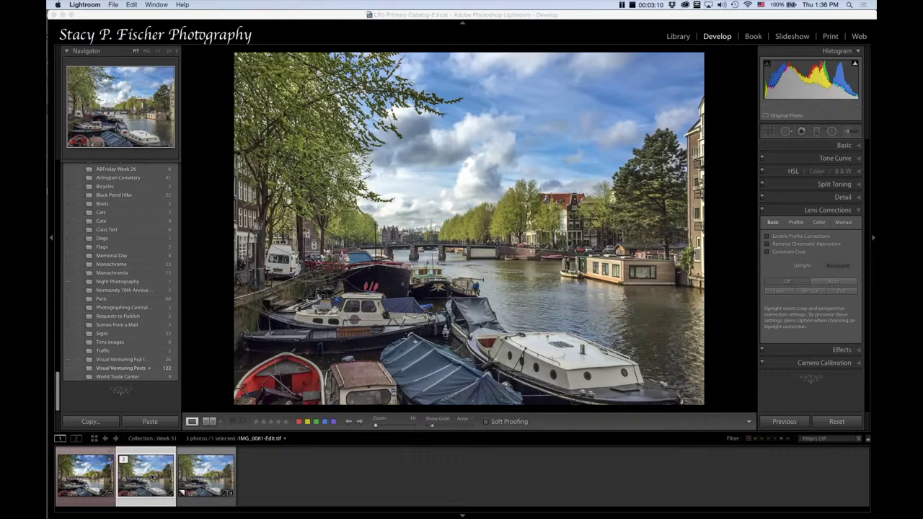
- Send the denoised TIFF copy to Color Efex Pro 4 as a copy with Lightroom adjustments
click(152, 476)
right_click(152, 477)
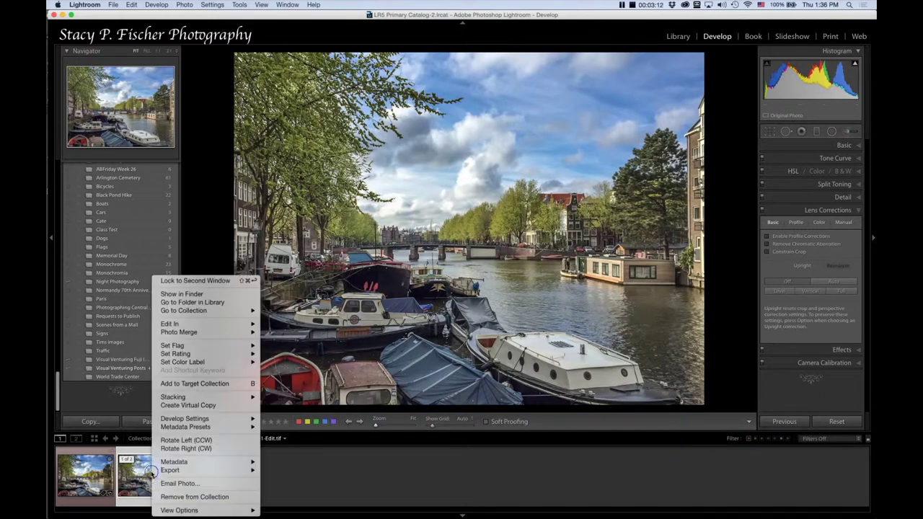
mouse_move(170, 324)
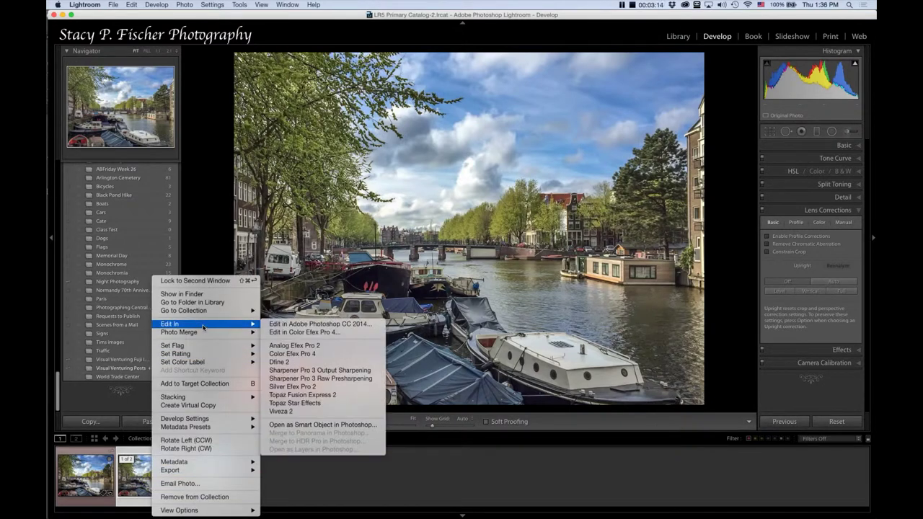
click(293, 355)
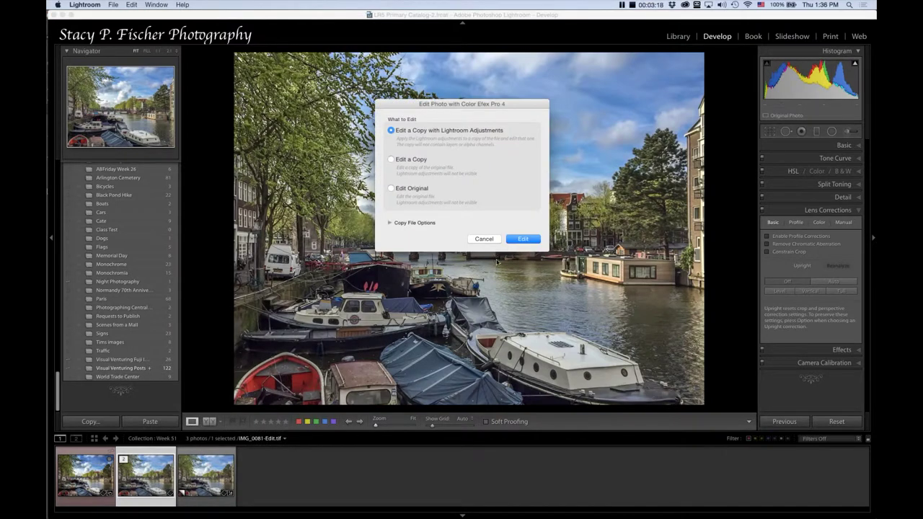
click(525, 239)
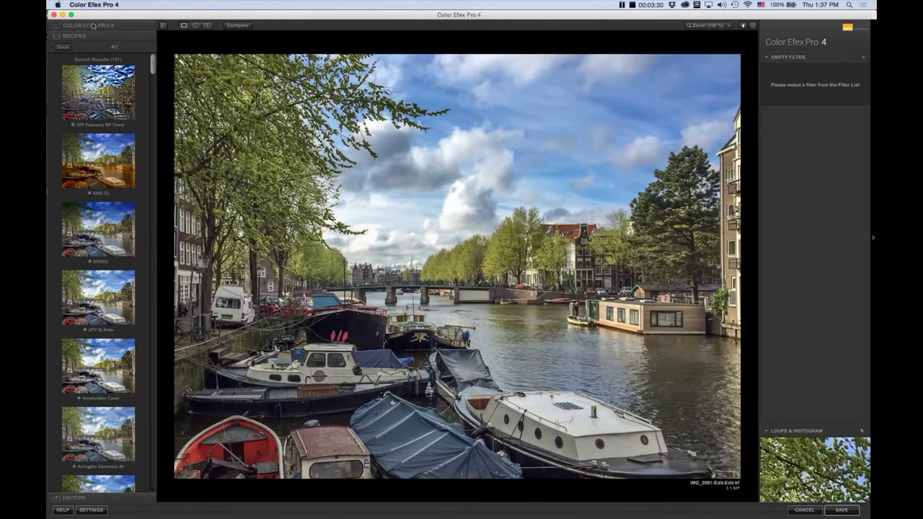
- Apply Pro Contrast's 03 - Dynamic Contrast preset and toggle it off and on to compare
click(59, 28)
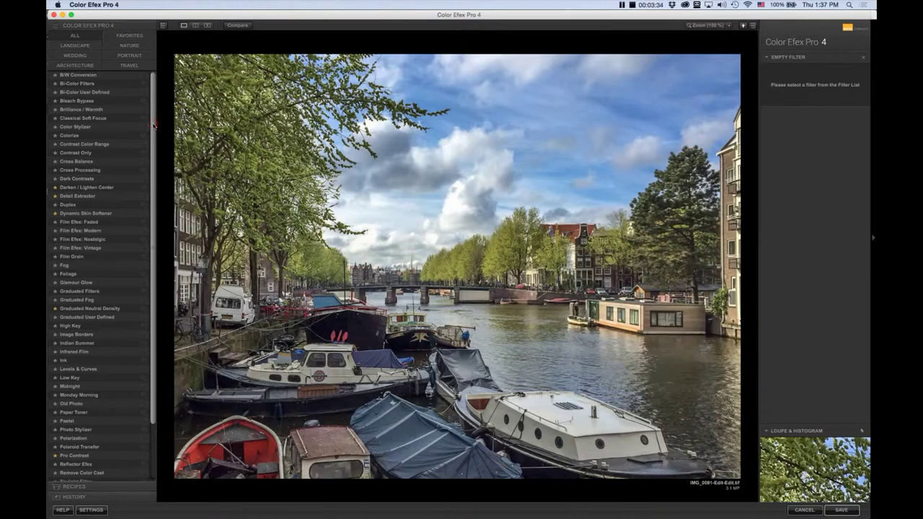
drag(157, 127, 156, 236)
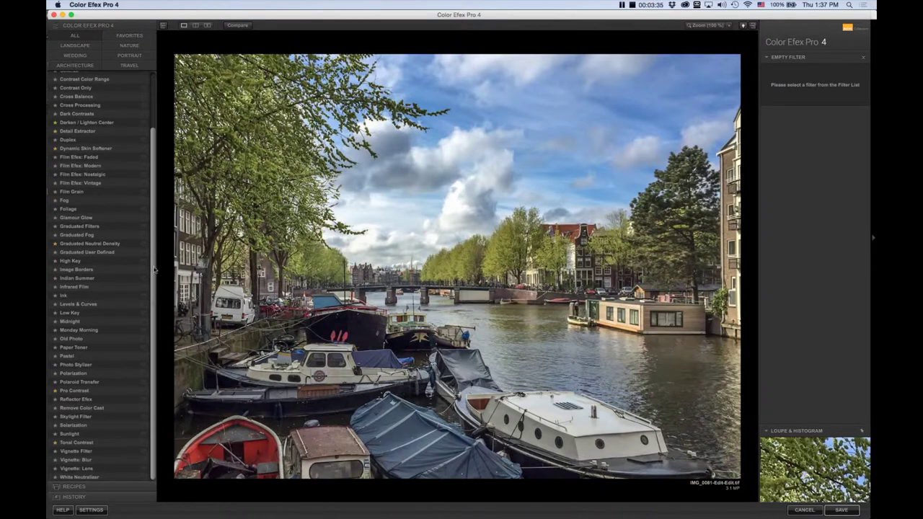
mouse_move(101, 456)
click(143, 394)
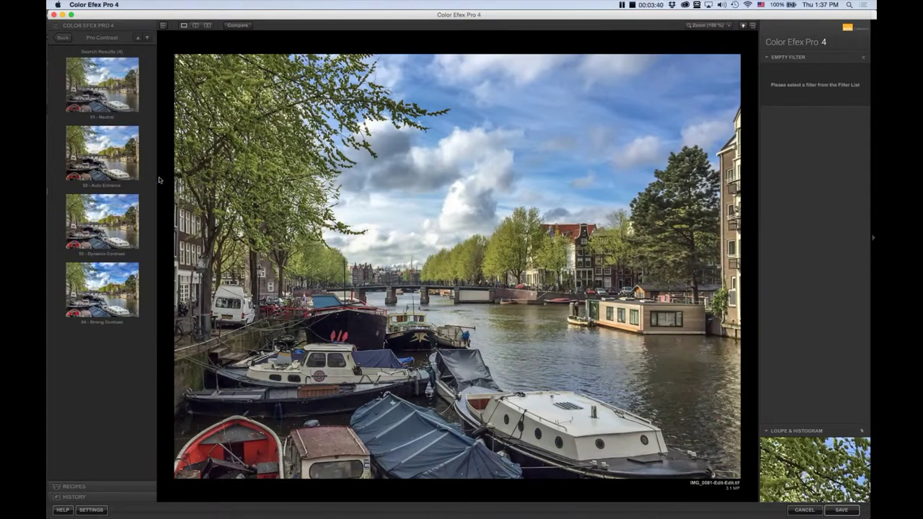
click(114, 224)
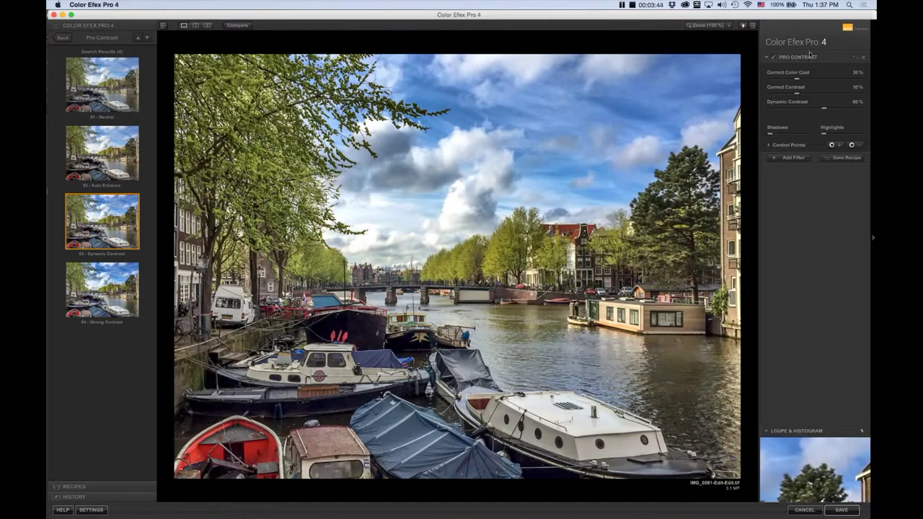
click(773, 58)
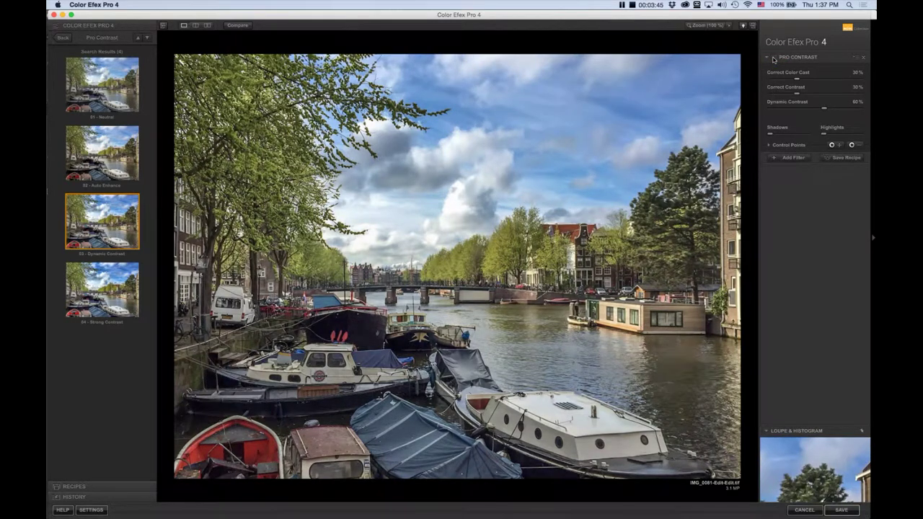
click(773, 58)
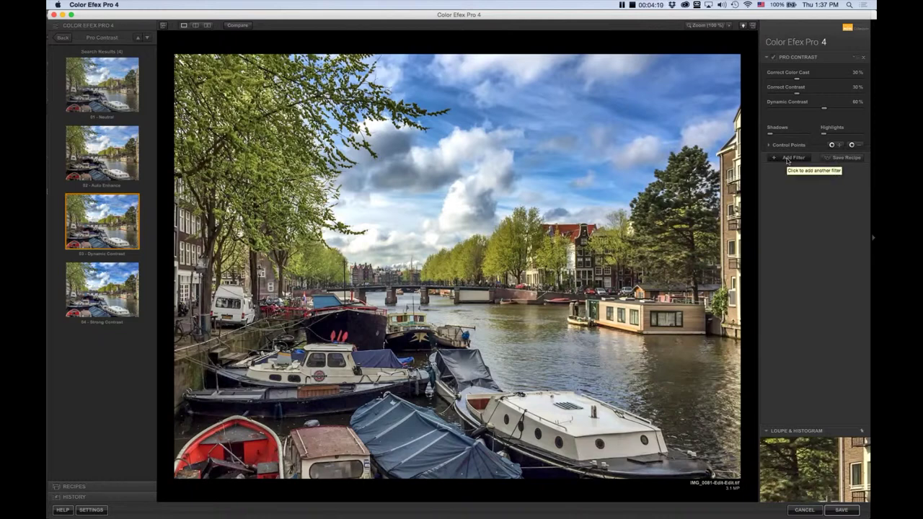
- Add a Darken / Lighten Center filter above Pro Contrast, using vignette Shape 2
click(788, 159)
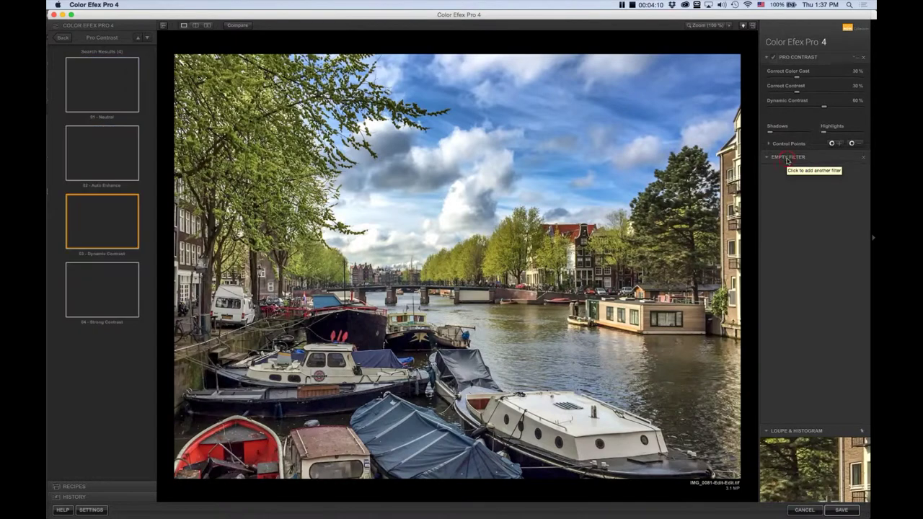
click(60, 37)
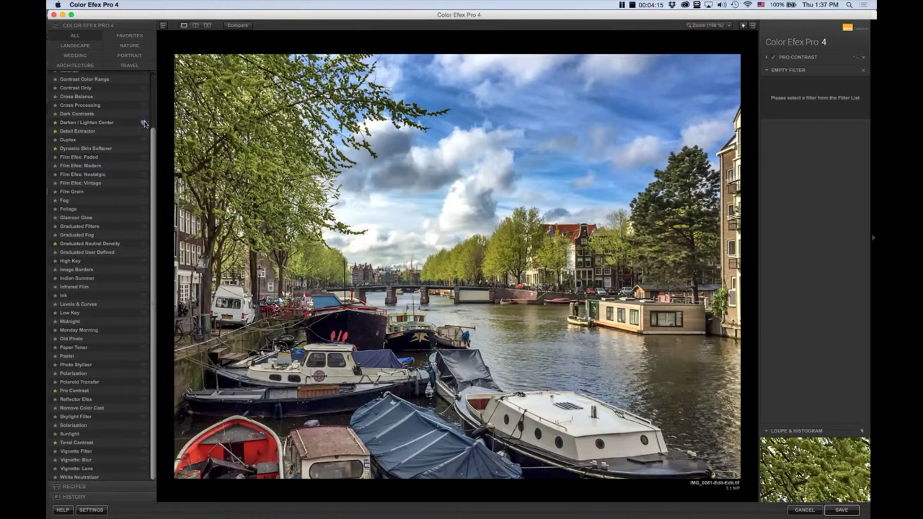
click(144, 124)
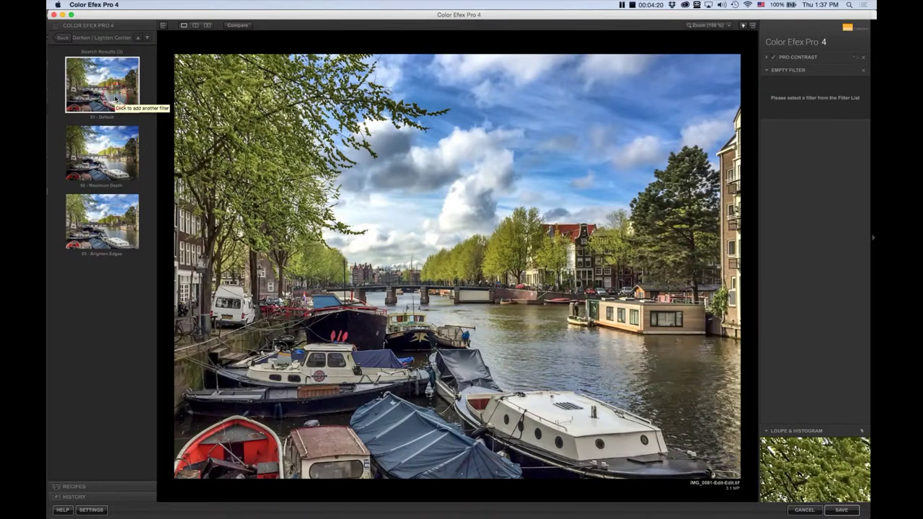
click(115, 99)
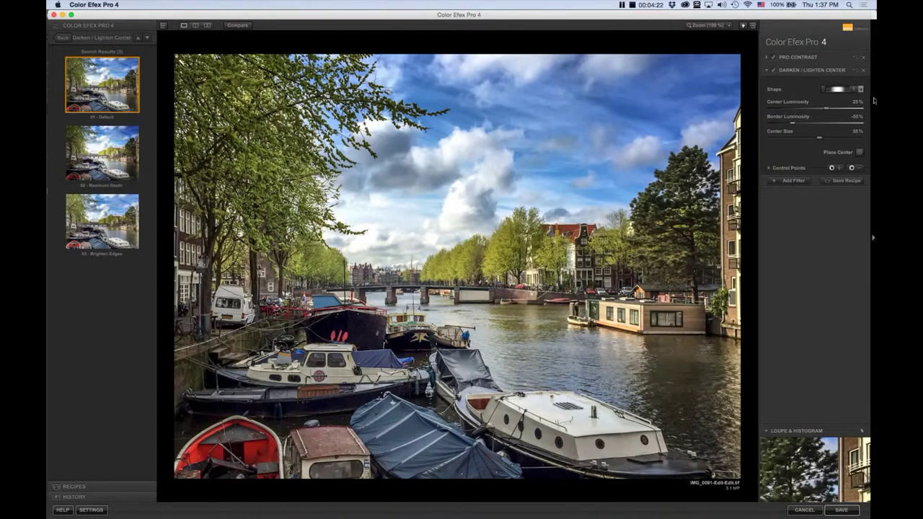
click(861, 89)
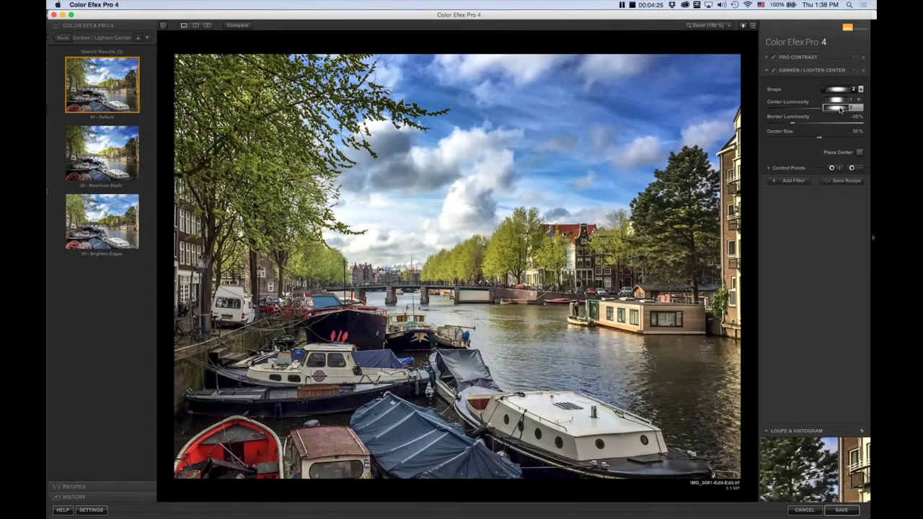
click(840, 109)
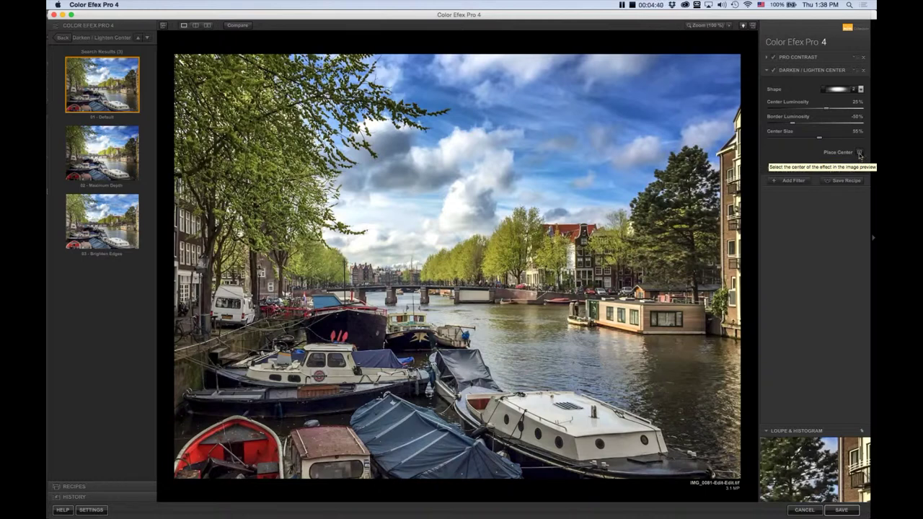
- Centre the vignette on the boats, enlarge its Center Size, compare, then re-enable Pro Contrast
click(859, 153)
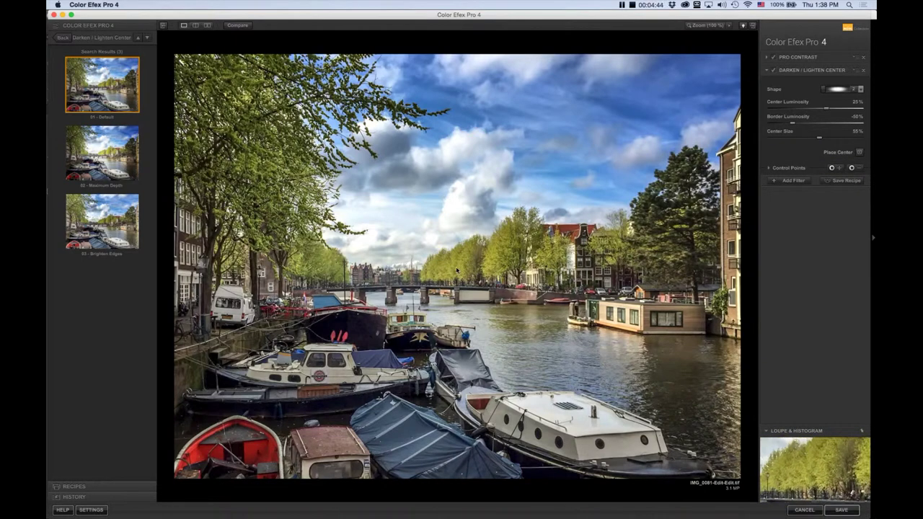
click(860, 153)
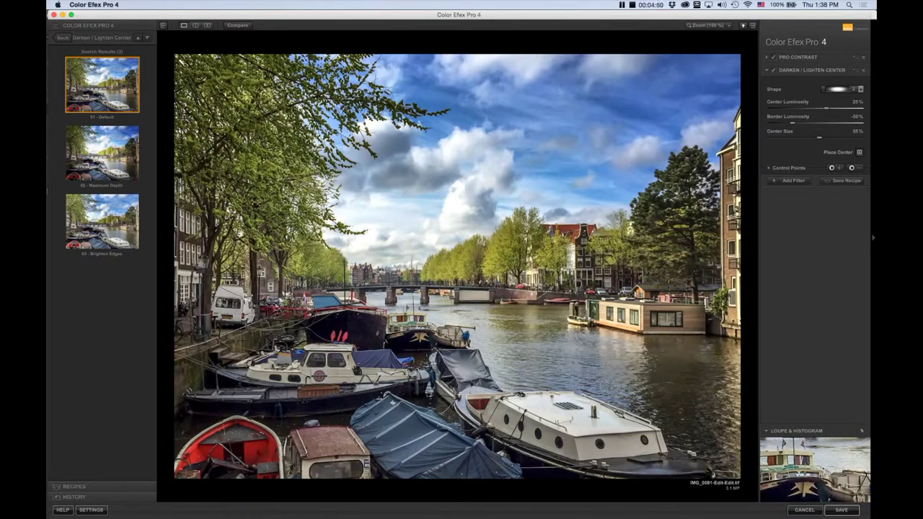
click(428, 329)
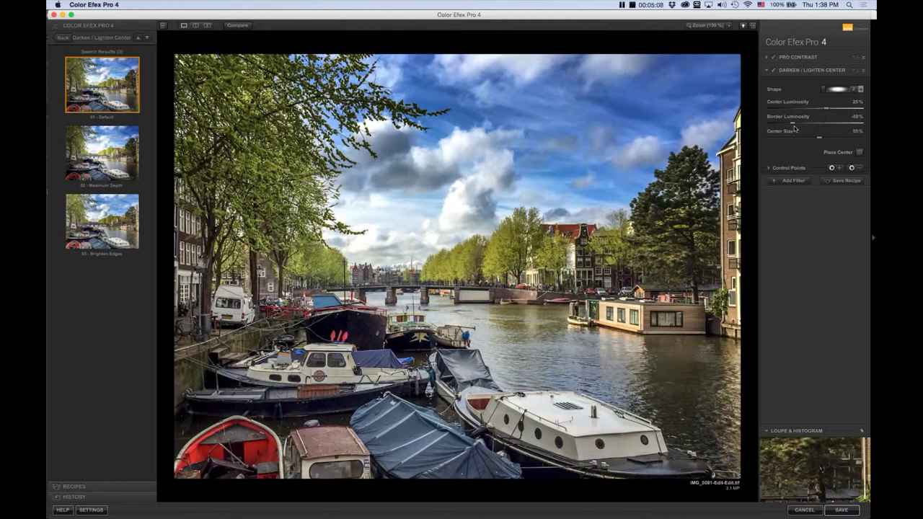
drag(819, 137, 845, 142)
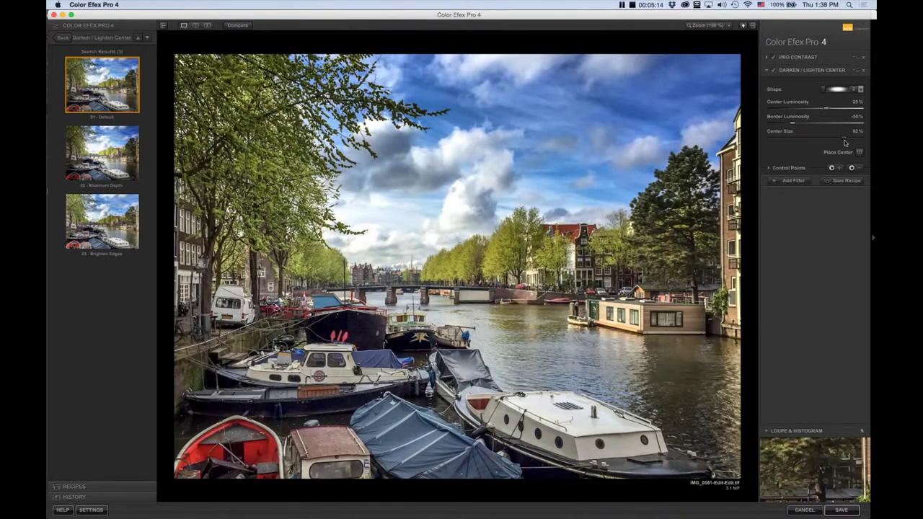
click(773, 71)
click(773, 71)
click(774, 70)
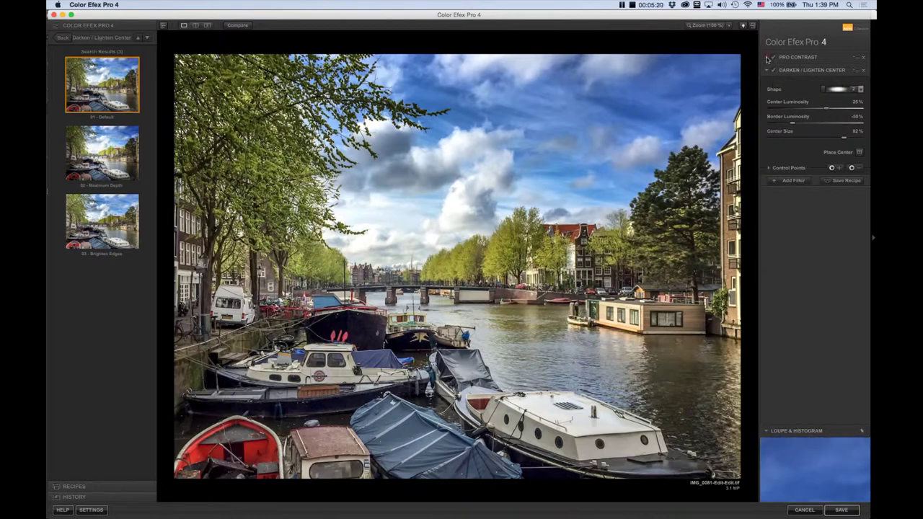
click(772, 57)
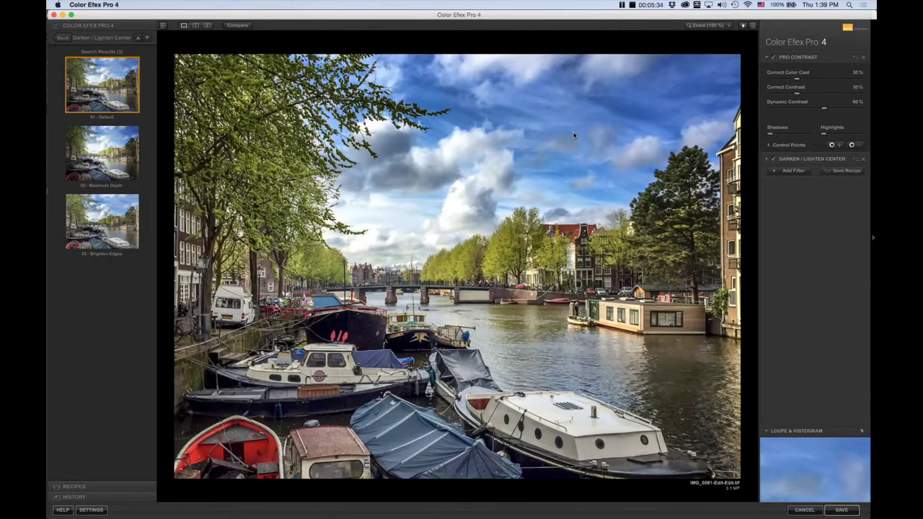
- Toggle Pro Contrast off and on to compare, then reveal its Control Points options
click(774, 58)
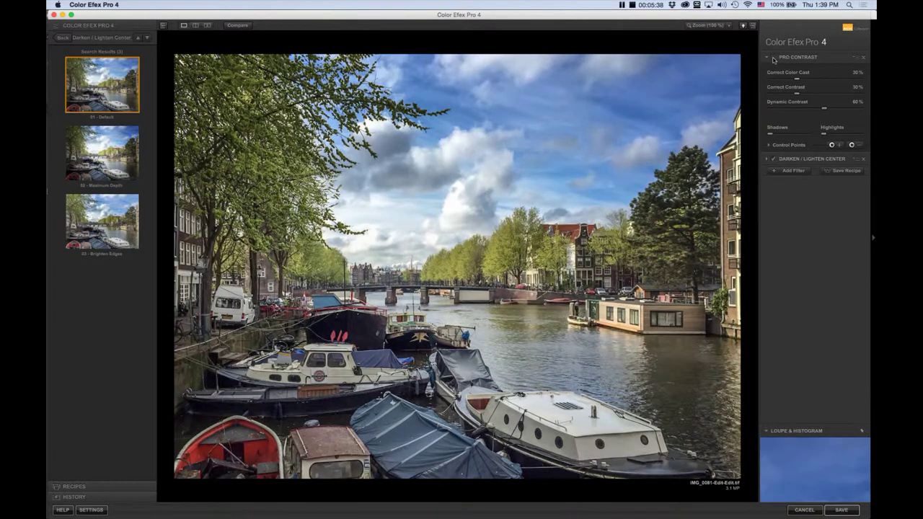
click(774, 58)
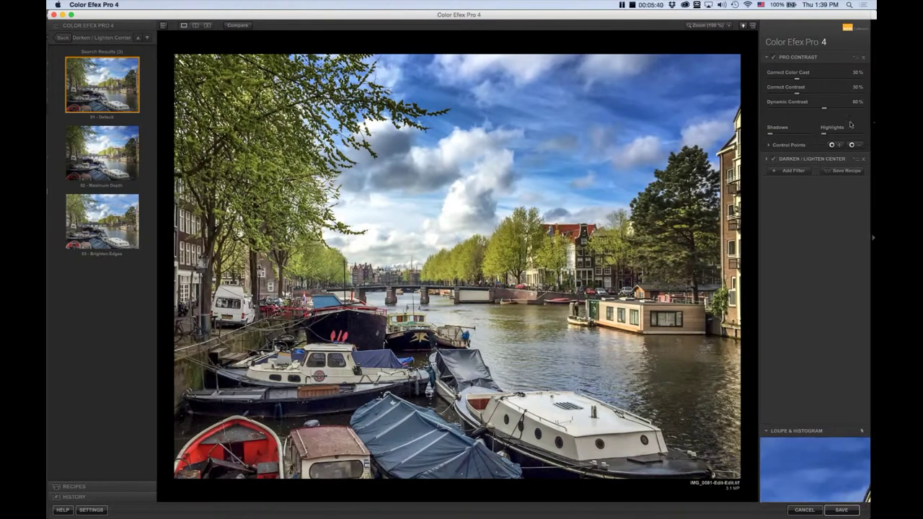
click(769, 148)
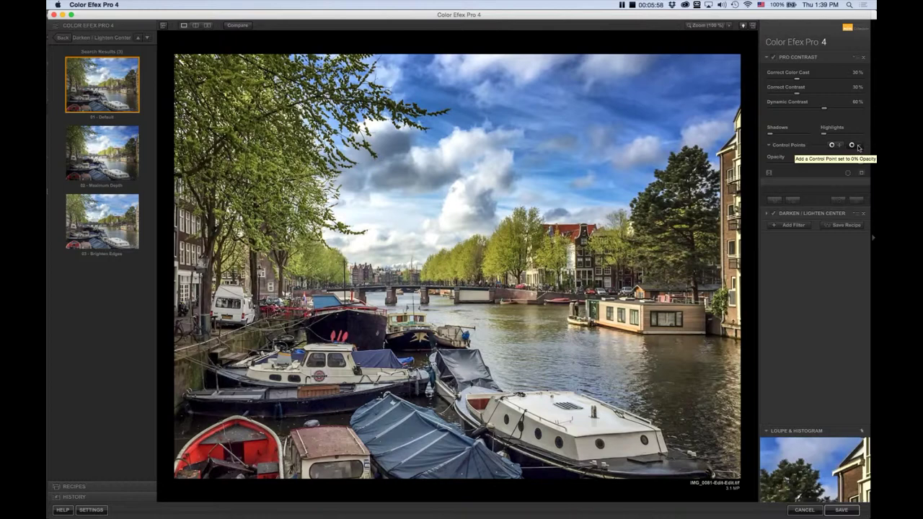
- Place a 0% Pro Contrast control point on the upper sky, resize it, and raise its opacity to 30%
click(859, 147)
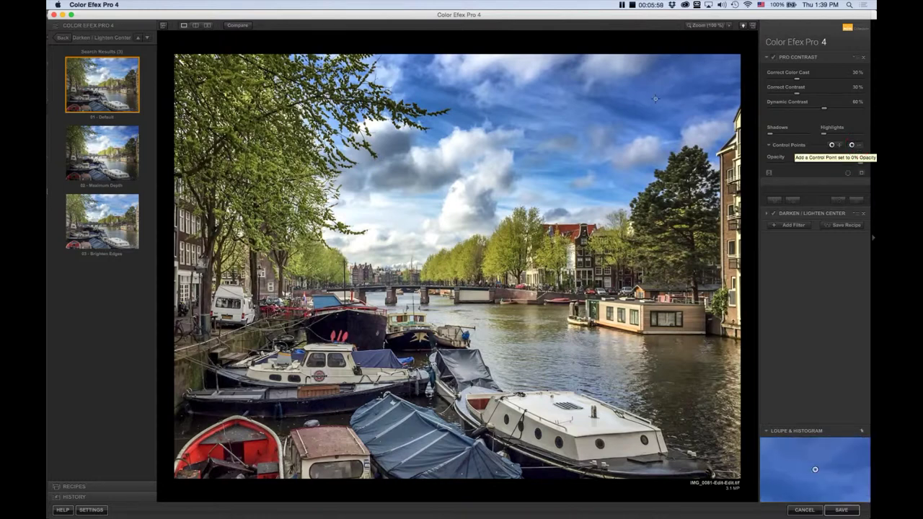
click(582, 103)
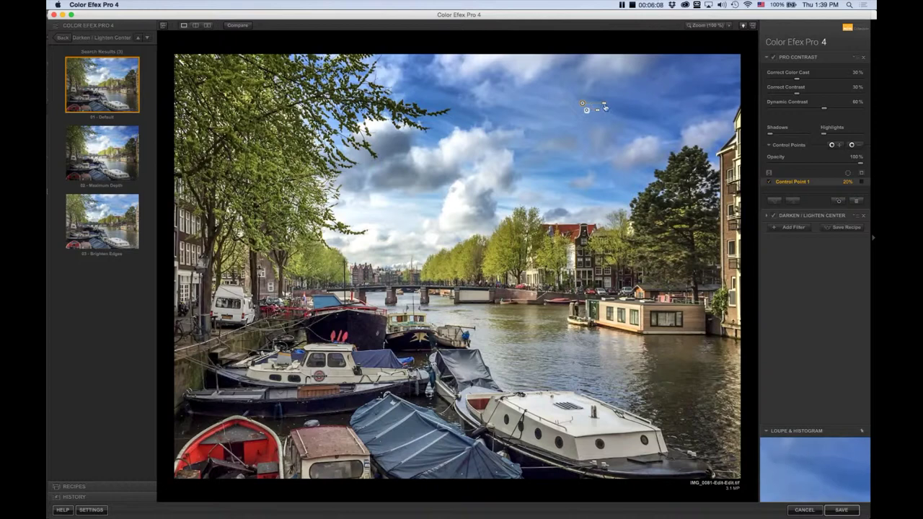
drag(605, 106, 608, 107)
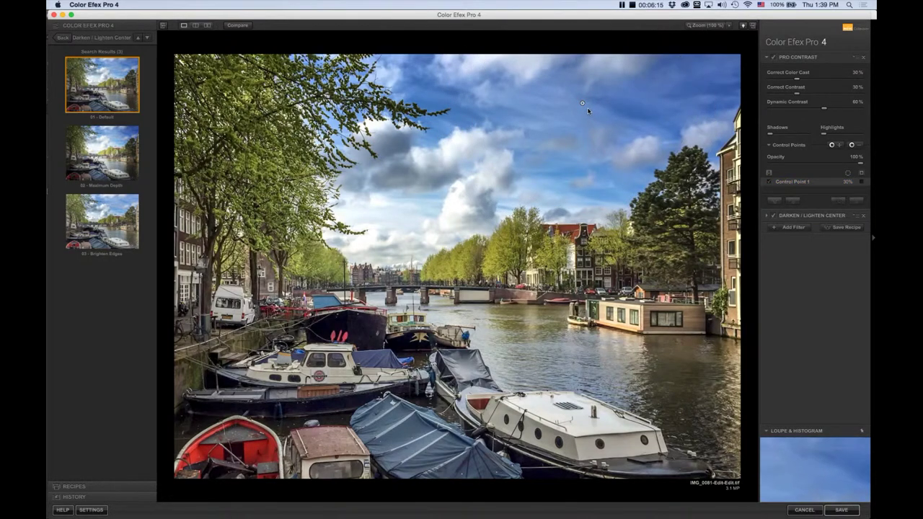
mouse_move(598, 110)
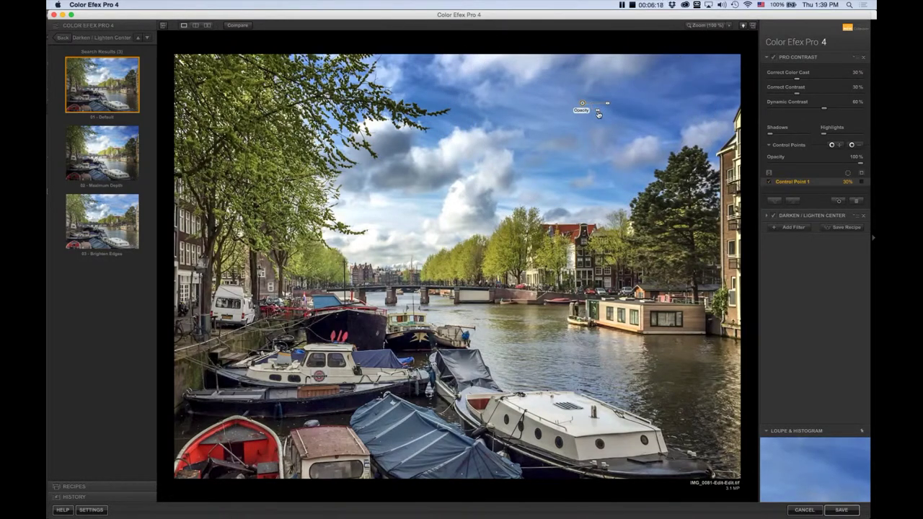
drag(598, 112, 599, 113)
mouse_move(598, 113)
mouse_down()
mouse_move(633, 112)
mouse_move(594, 112)
mouse_up()
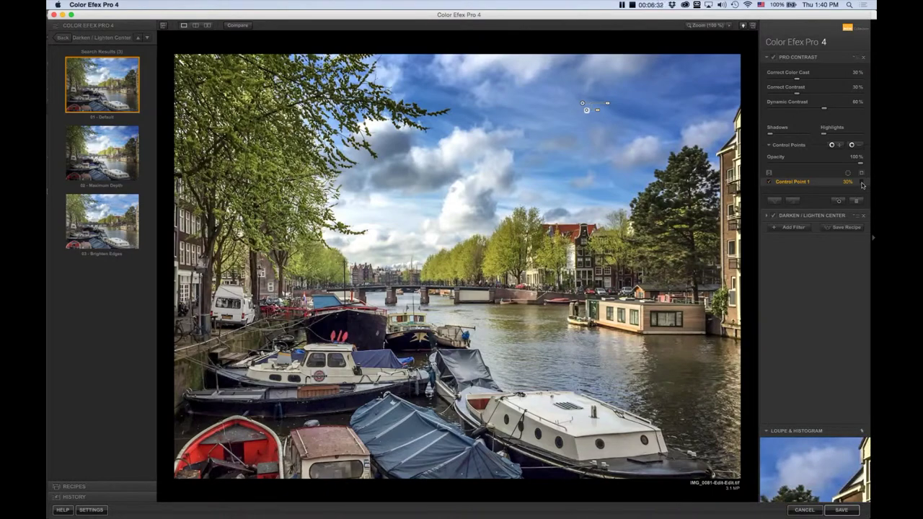
- Show Control Point 1's greyscale selection mask and fine-tune its size over the sky
click(862, 182)
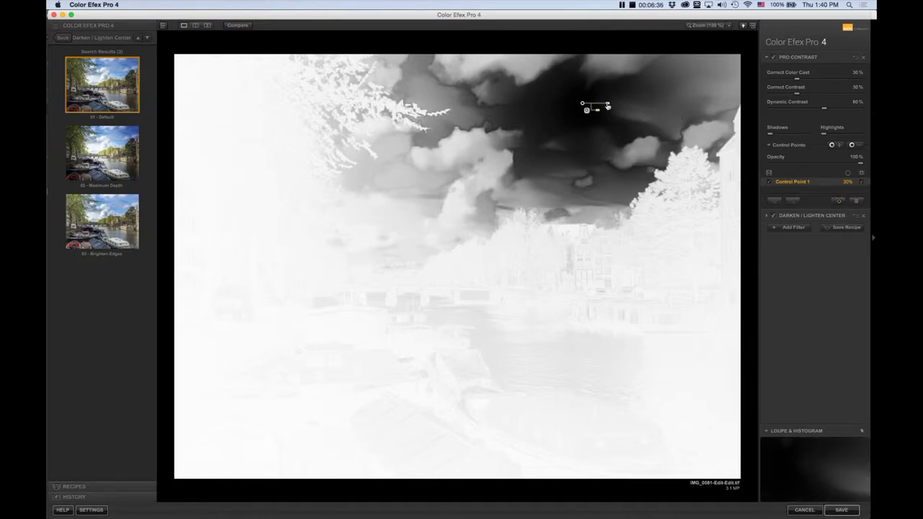
drag(608, 106, 605, 106)
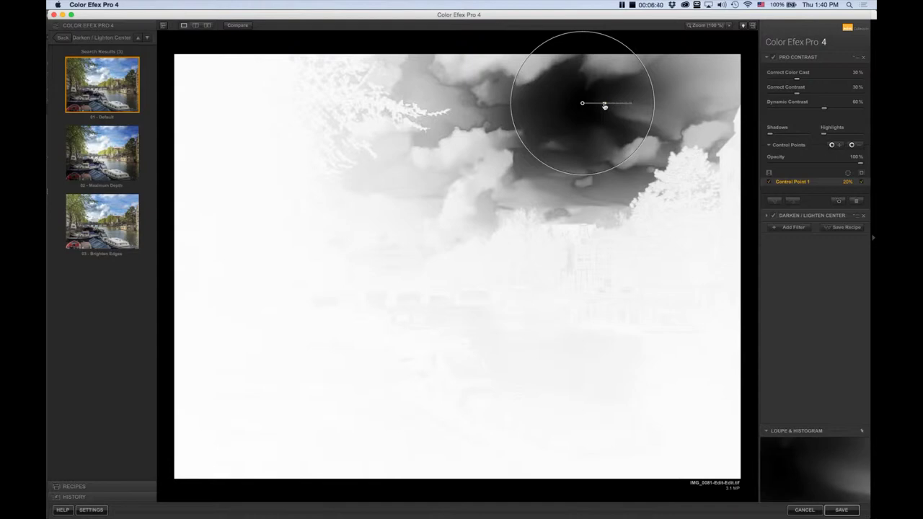
mouse_move(605, 106)
mouse_down()
mouse_move(606, 120)
mouse_move(597, 114)
mouse_up()
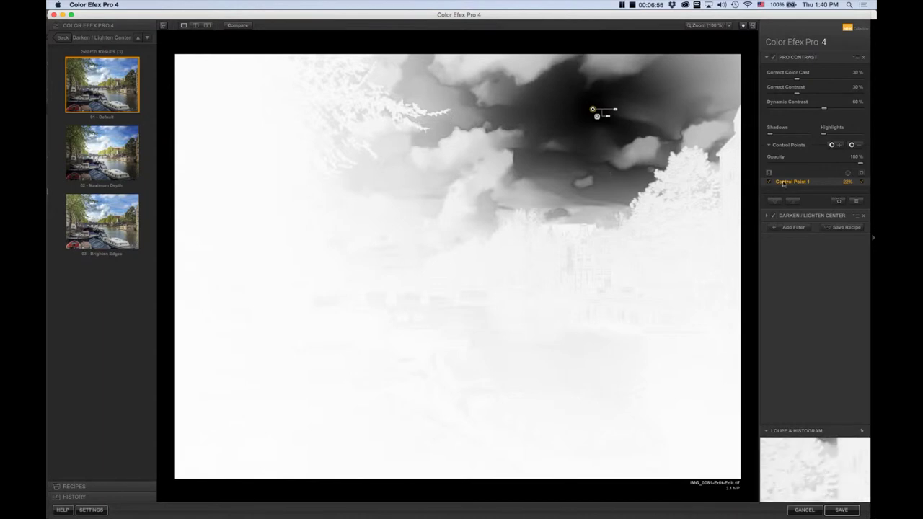
- Duplicate the sky control point onto the tree branches, then enlarge Point 1 to 32%
click(840, 204)
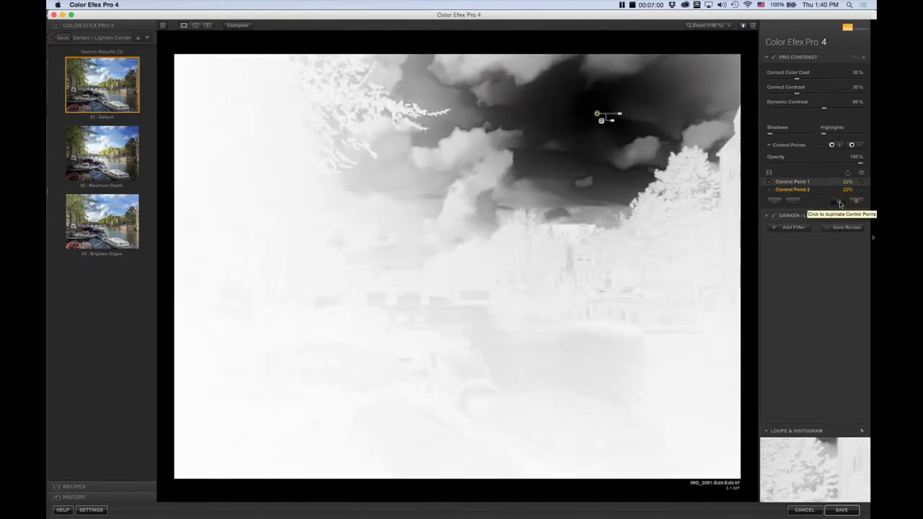
drag(599, 118, 442, 103)
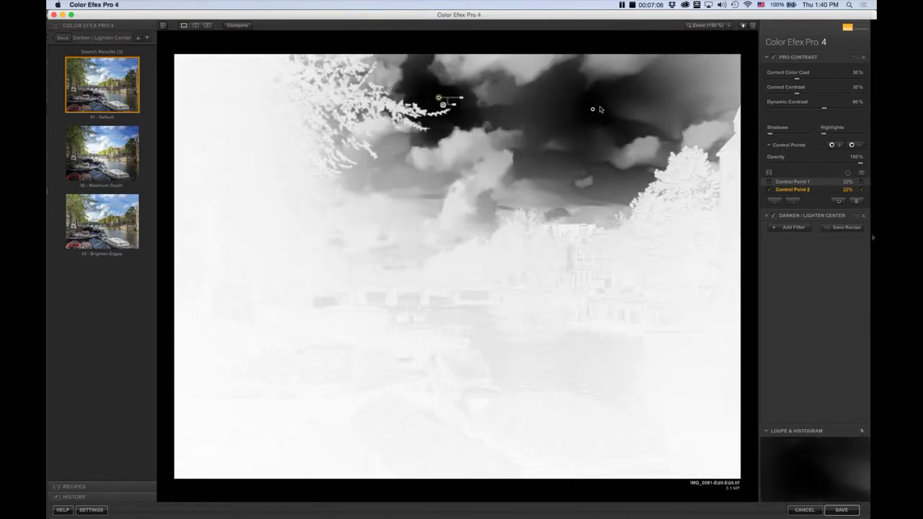
click(593, 110)
drag(613, 111, 620, 113)
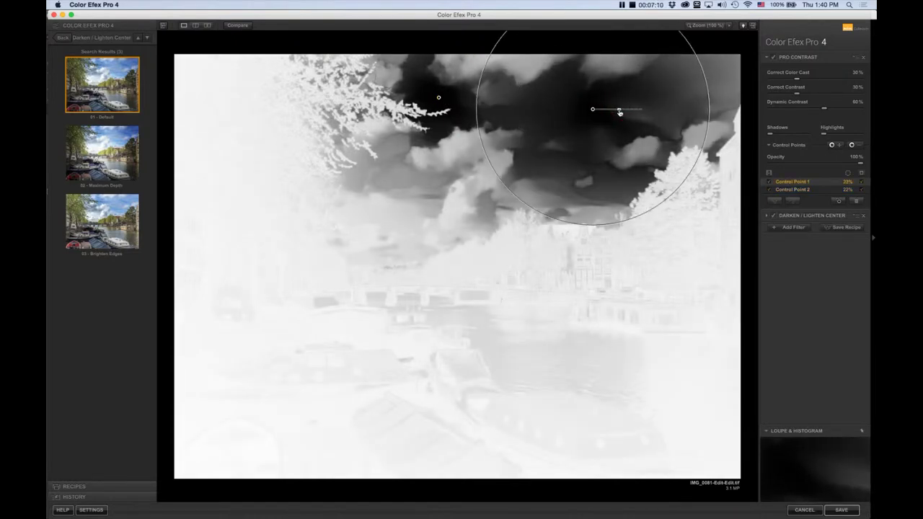
- Hide the selection mask, compare control points off and on, then save to Lightroom
click(862, 174)
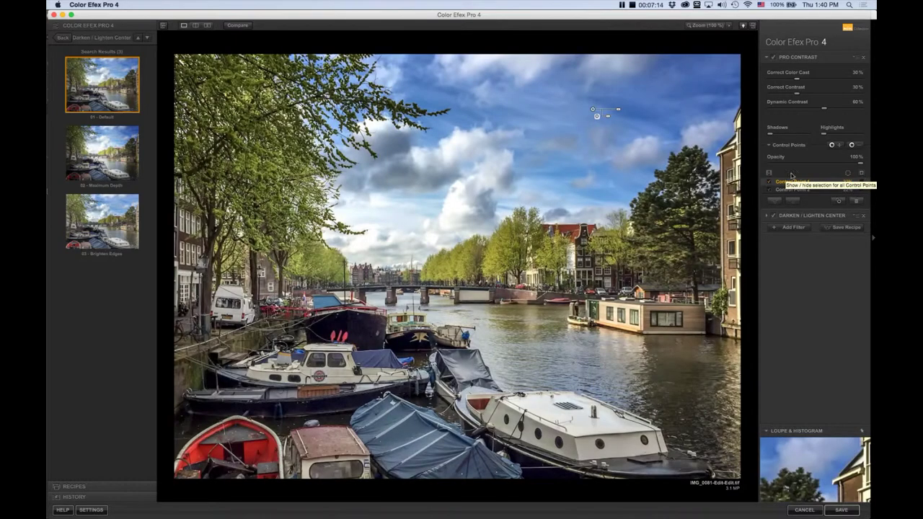
click(770, 174)
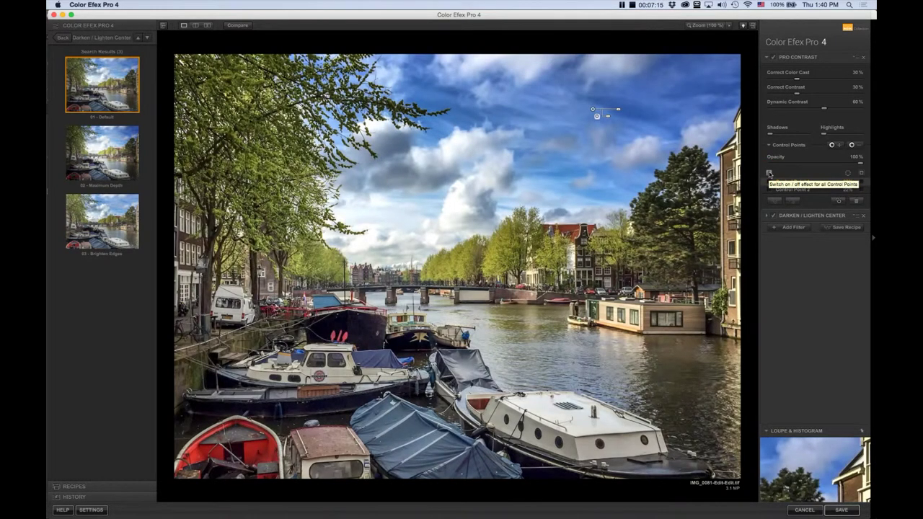
click(770, 174)
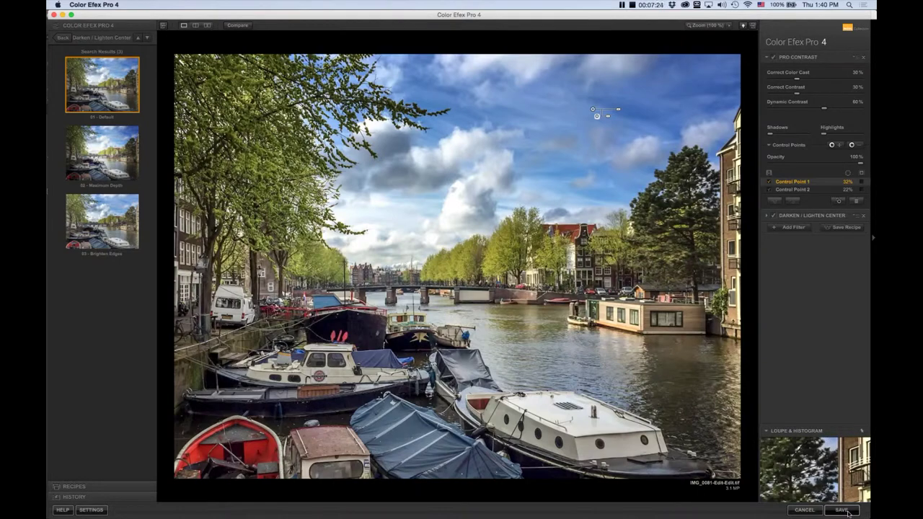
click(849, 513)
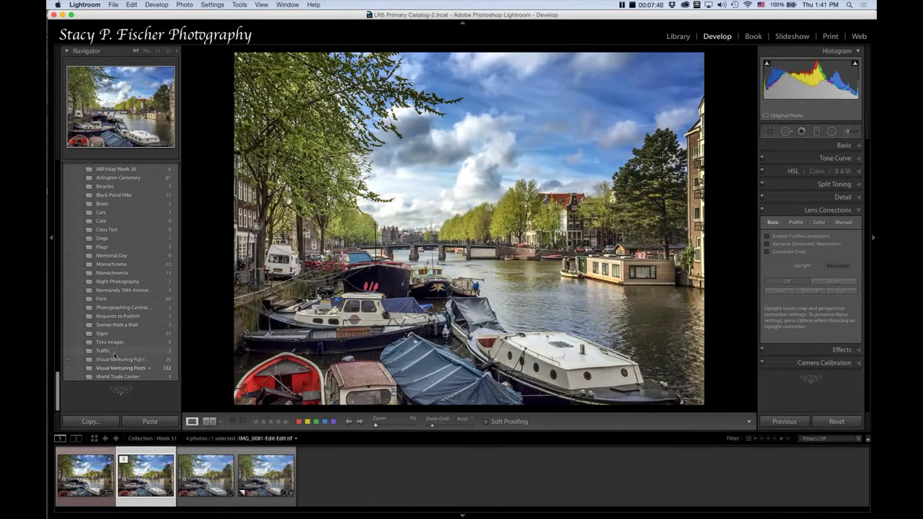
- Expand the filtered canal copy's Basic panel and keep white balance at As Shot
scroll(172, 310, down, 5)
scroll(173, 274, down, 5)
scroll(173, 245, down, 5)
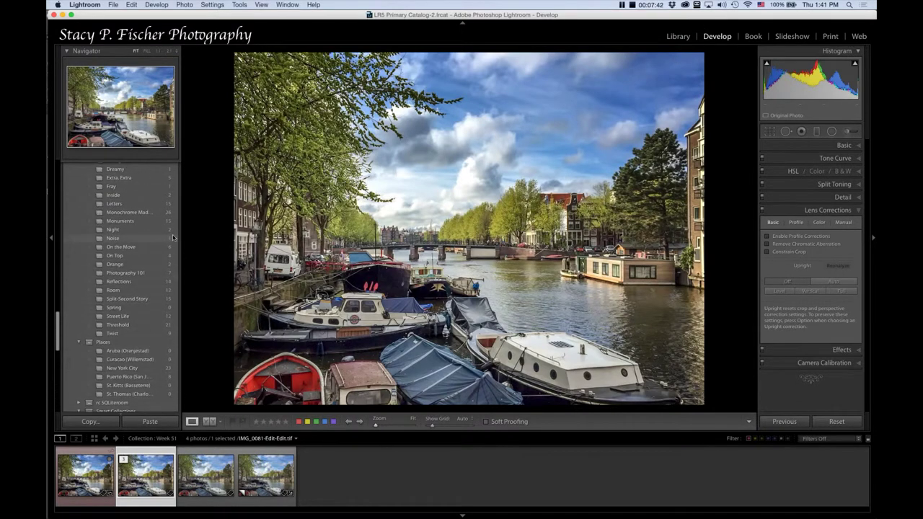
scroll(173, 238, up, 3)
scroll(173, 238, up, 5)
scroll(174, 236, up, 5)
scroll(173, 235, up, 5)
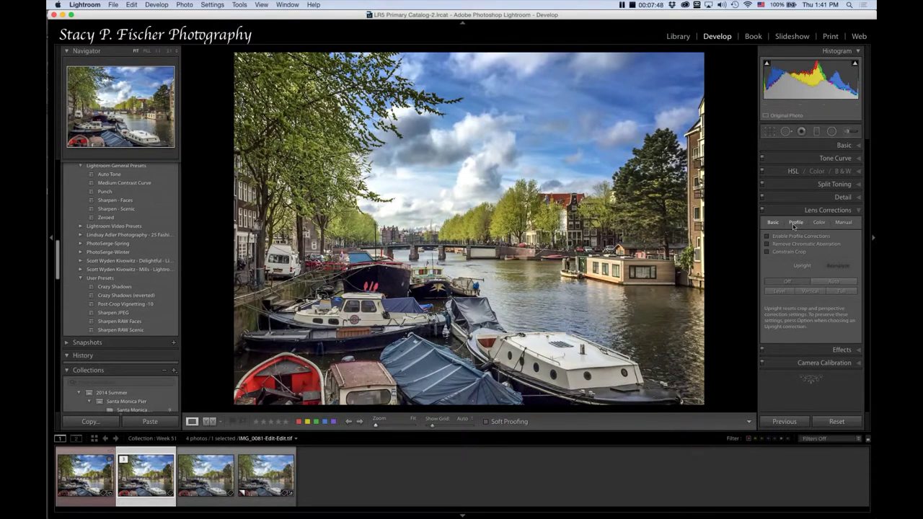
click(861, 148)
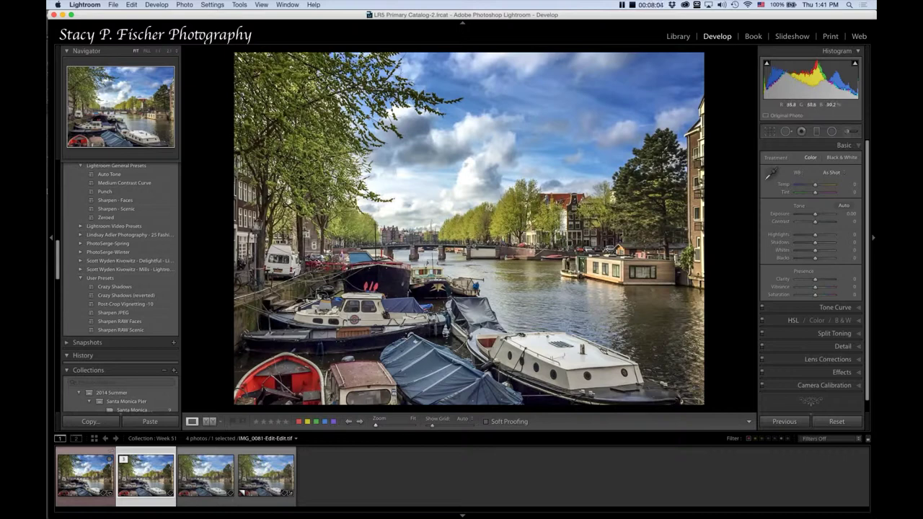
click(844, 174)
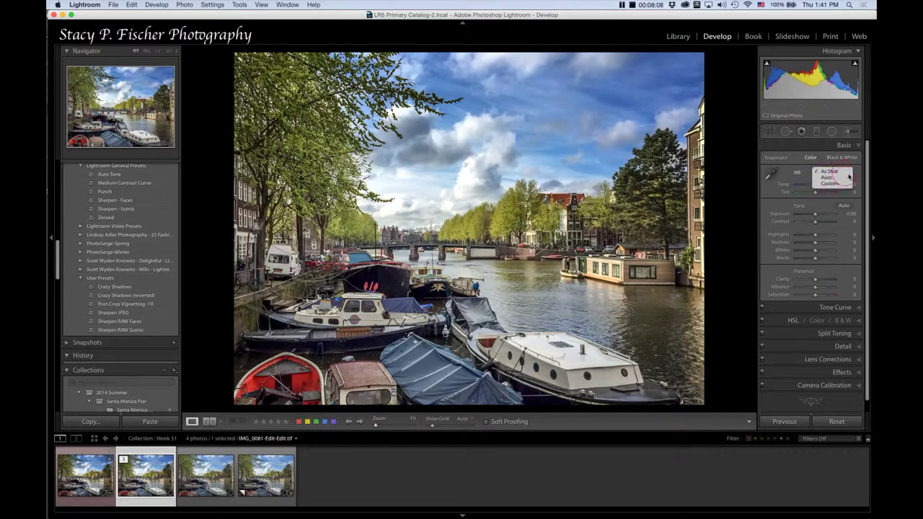
click(847, 173)
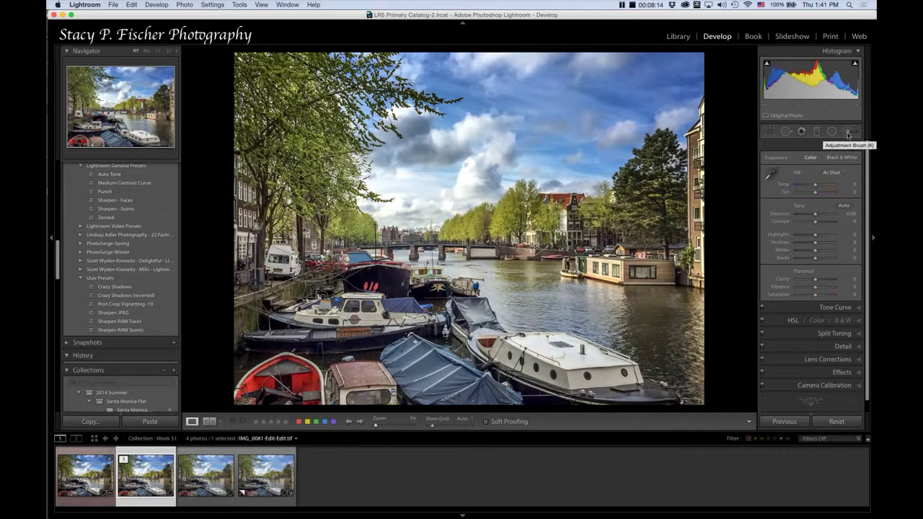
- Load the Adjustment Brush with the Serge Landscapes - Enhance effect preset
click(848, 133)
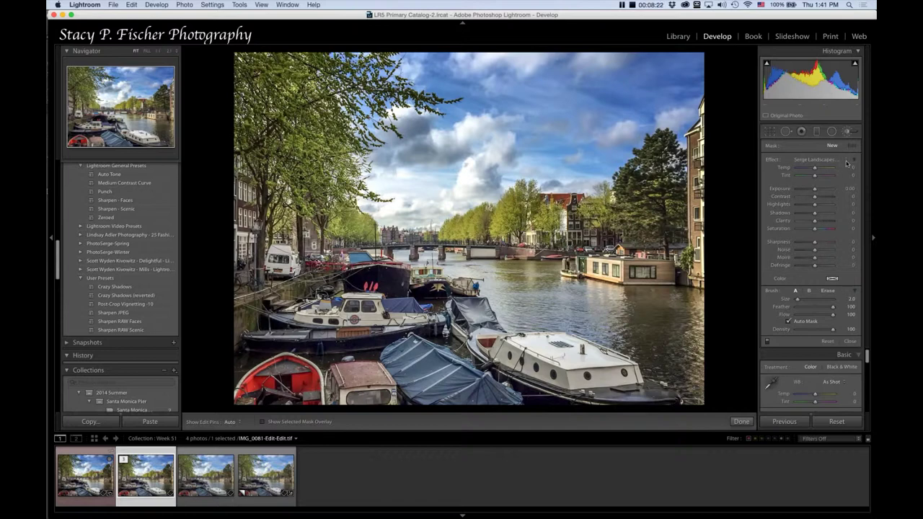
click(848, 163)
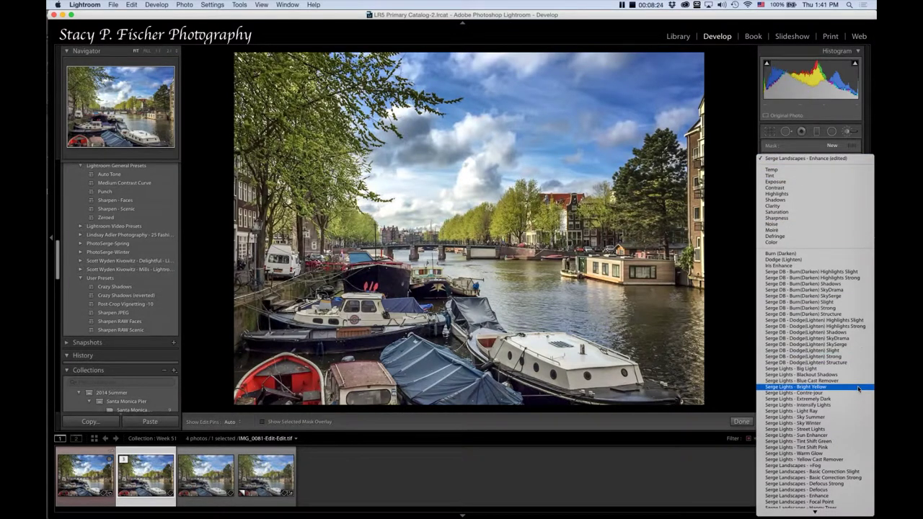
scroll(850, 445, down, 2)
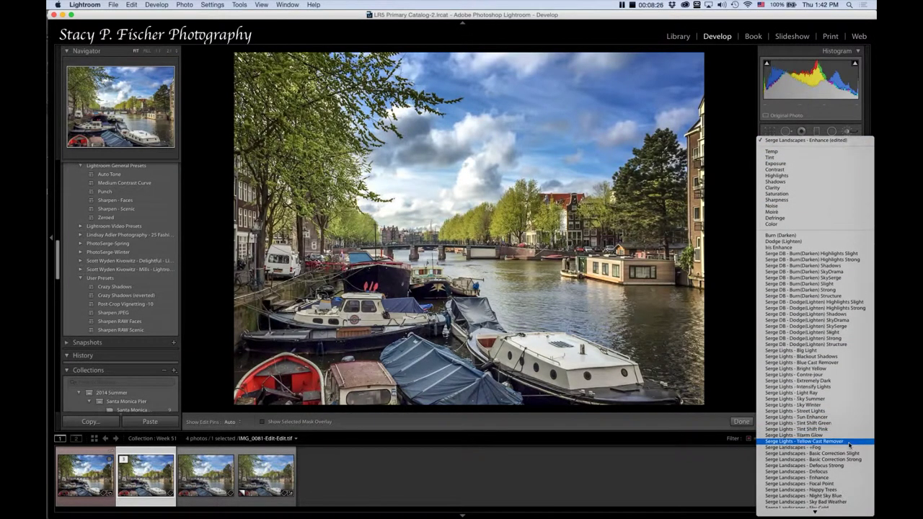
scroll(844, 445, down, 2)
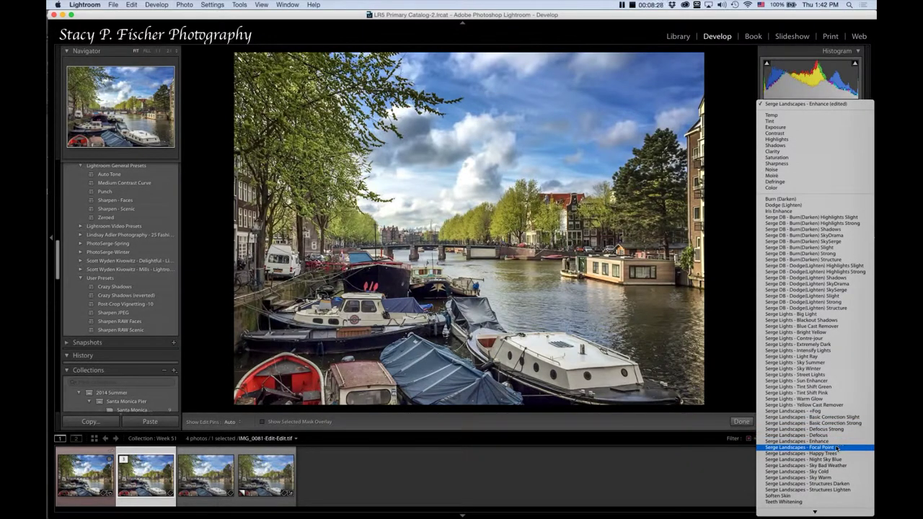
click(835, 442)
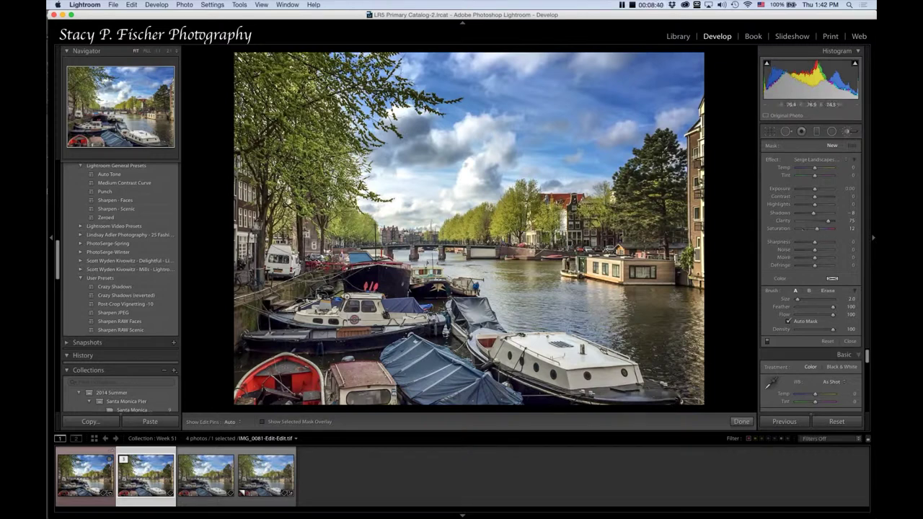
- Turn on the red mask overlay and paint a first stroke on the large dark boat
click(263, 422)
drag(382, 281, 389, 283)
key(z)
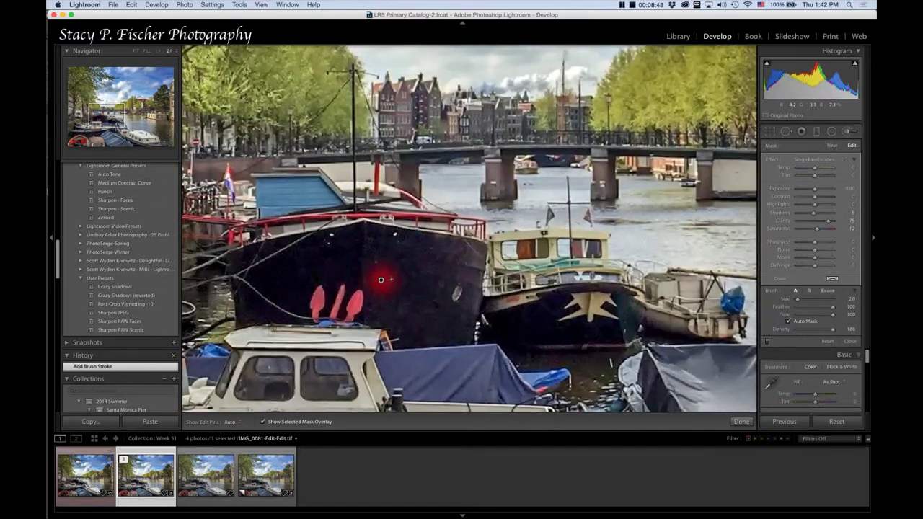
click(135, 51)
key(h)
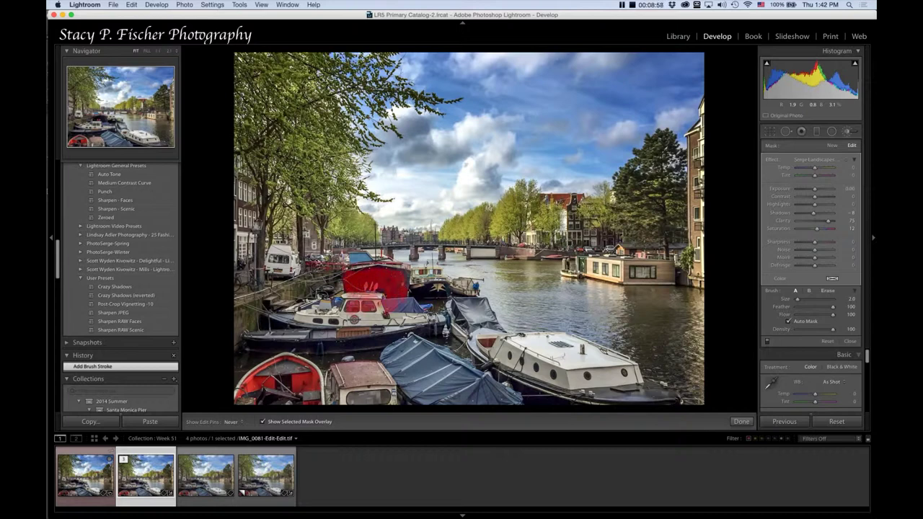
- Paint the mask over the left-hand, blue-tarp, white and bottom-left boats
click(316, 311)
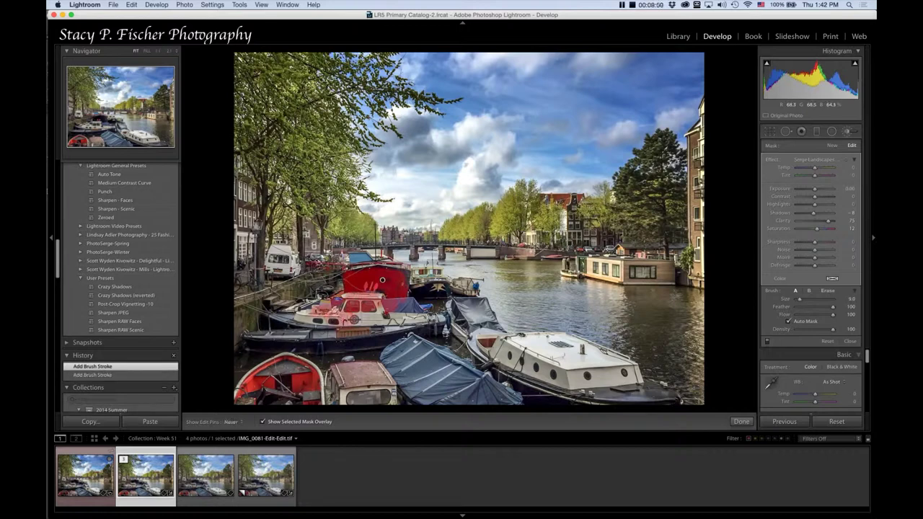
mouse_move(339, 317)
mouse_down()
mouse_move(310, 340)
mouse_move(275, 344)
mouse_move(346, 352)
mouse_move(404, 328)
mouse_up()
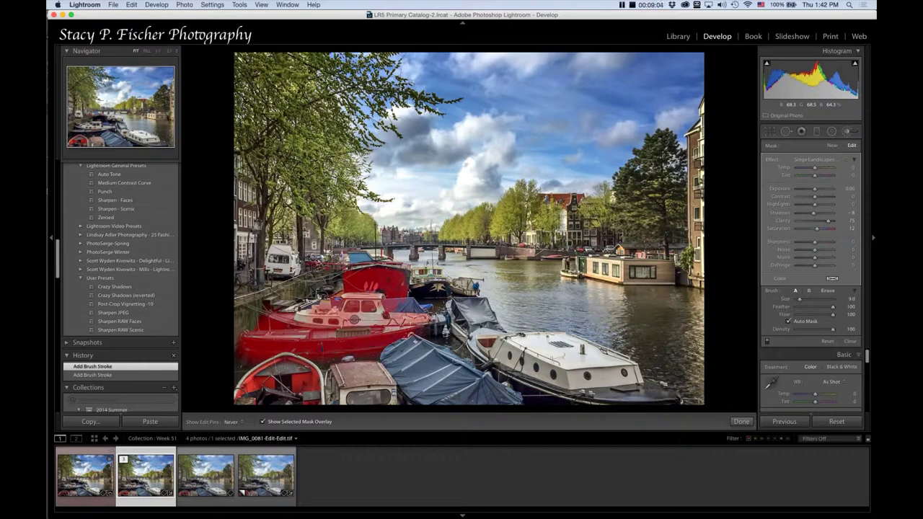
click(383, 280)
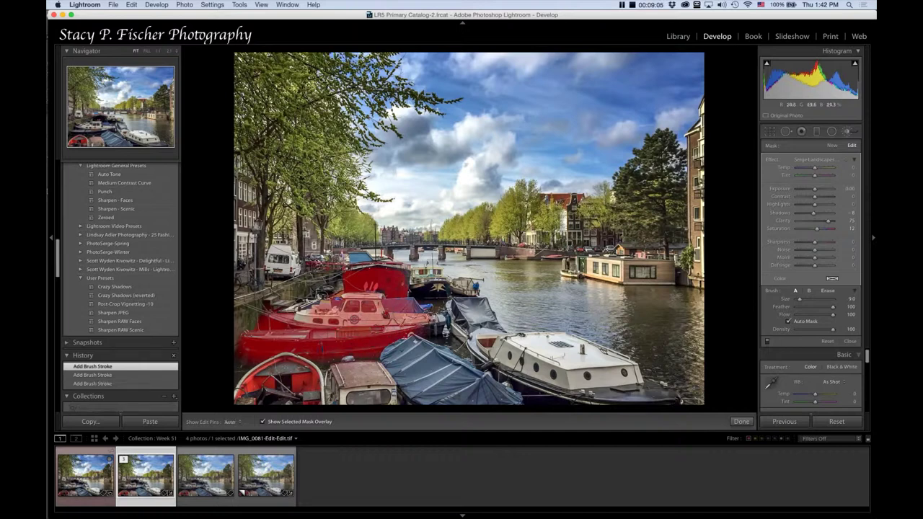
key(bracketleft)
click(429, 299)
click(475, 319)
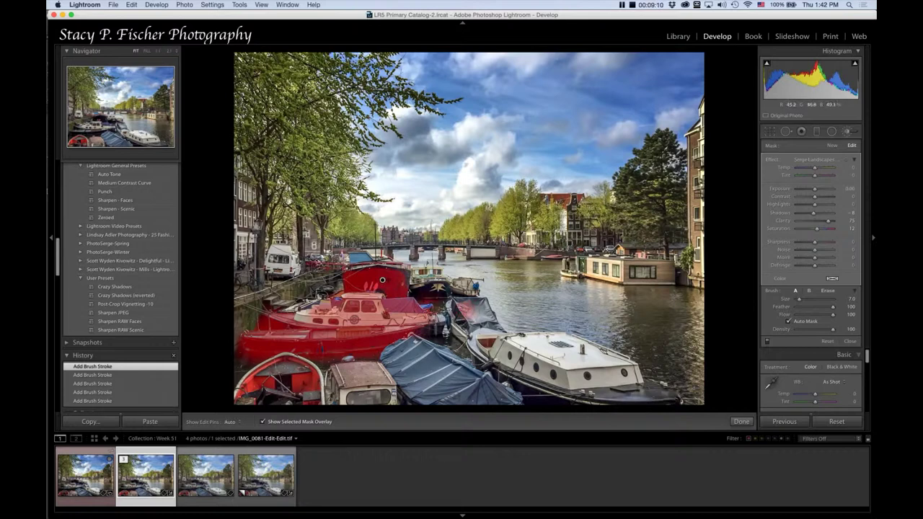
mouse_move(463, 313)
mouse_down()
mouse_move(492, 309)
mouse_move(482, 336)
mouse_move(534, 383)
mouse_up()
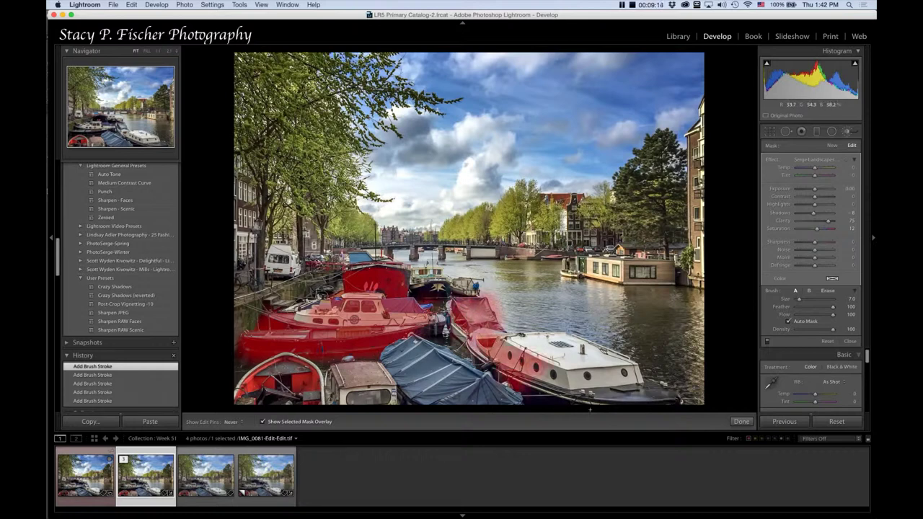
mouse_move(590, 410)
mouse_down()
mouse_move(650, 402)
mouse_move(595, 387)
mouse_move(533, 344)
mouse_move(597, 359)
mouse_move(574, 358)
mouse_move(587, 360)
mouse_up()
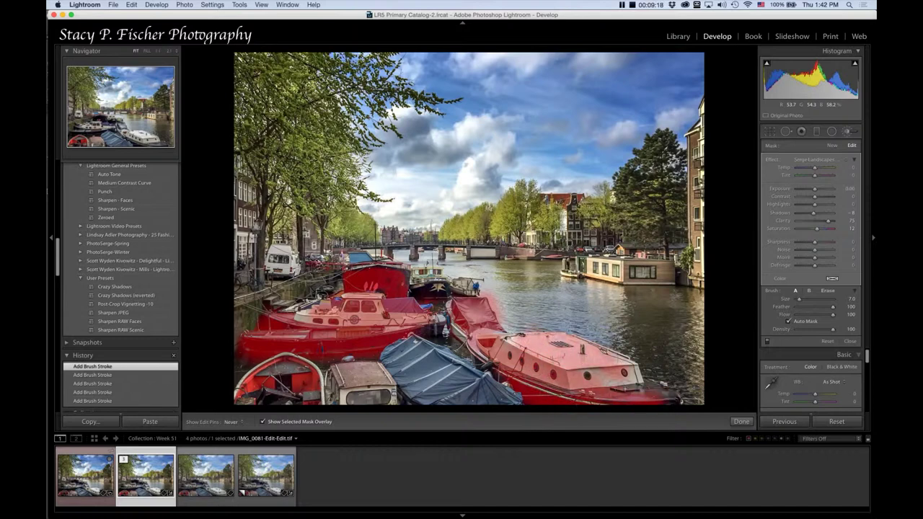
mouse_move(624, 390)
mouse_down()
mouse_move(663, 398)
mouse_move(616, 376)
mouse_move(404, 394)
mouse_move(408, 364)
mouse_move(396, 357)
mouse_up()
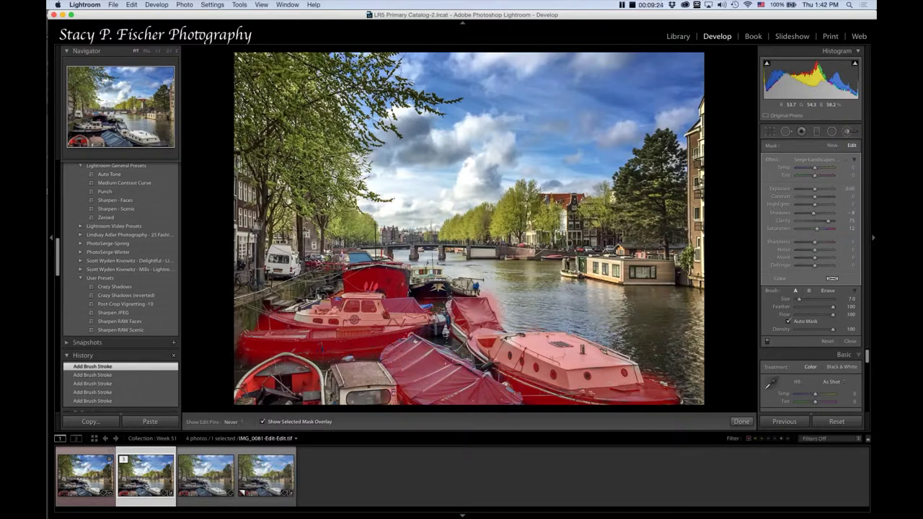
mouse_move(386, 366)
mouse_down()
mouse_move(358, 375)
mouse_move(345, 396)
mouse_move(393, 381)
mouse_up()
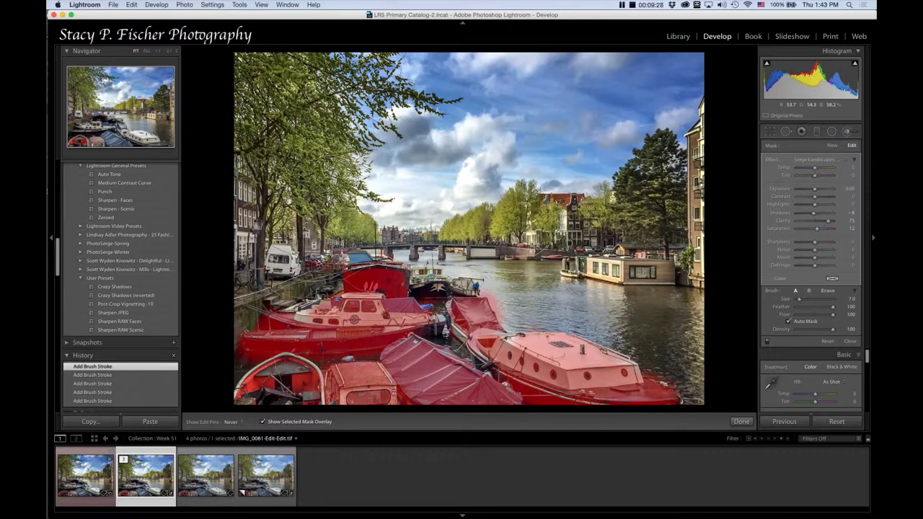
mouse_move(253, 386)
mouse_down()
mouse_move(252, 395)
mouse_move(270, 399)
mouse_move(293, 393)
mouse_move(288, 380)
mouse_up()
- With a smaller brush, mask the small mid-canal boat and erase stray mask using Alt
key(h)
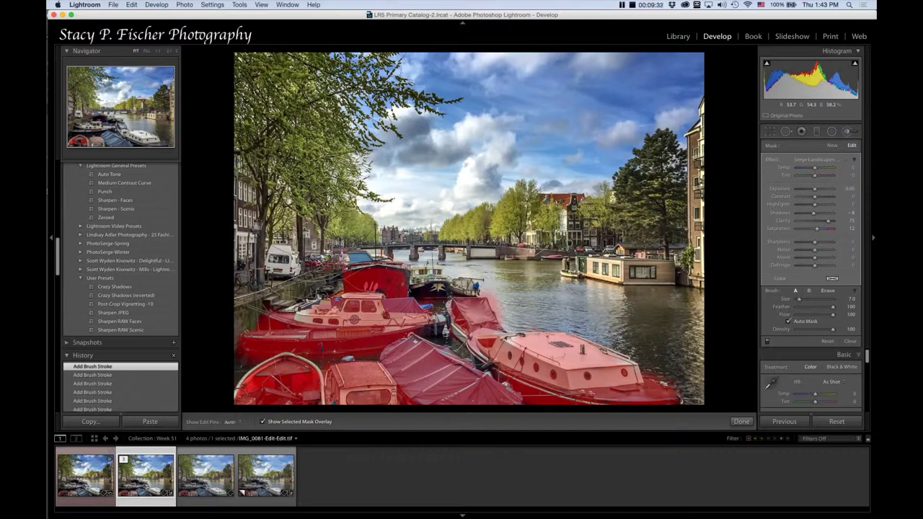
key(h)
key(bracketleft)
key(bracketleft)
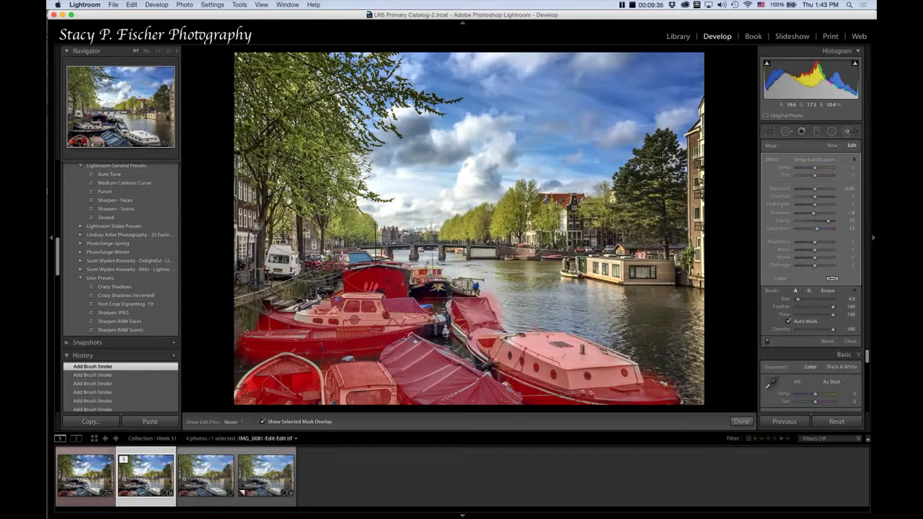
mouse_move(434, 282)
mouse_down()
mouse_move(439, 288)
mouse_move(417, 292)
mouse_move(461, 282)
mouse_up()
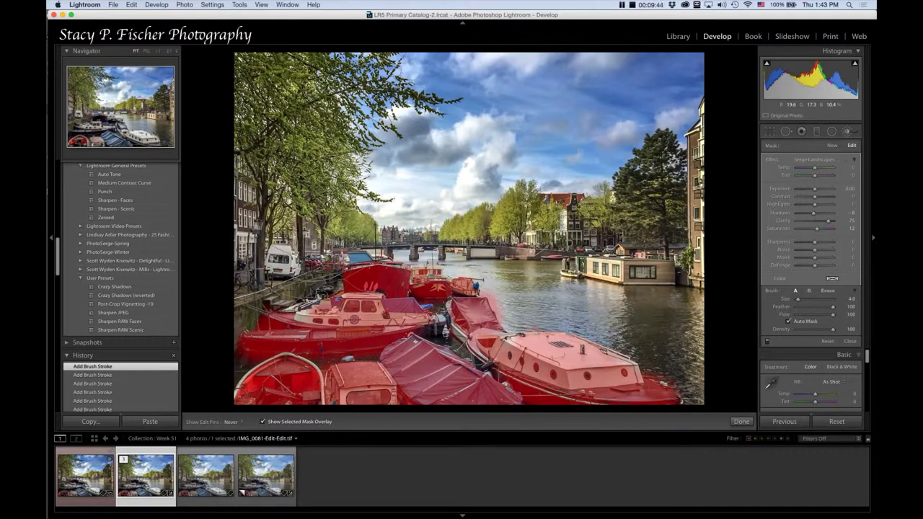
key(h)
key(alt)
key(h)
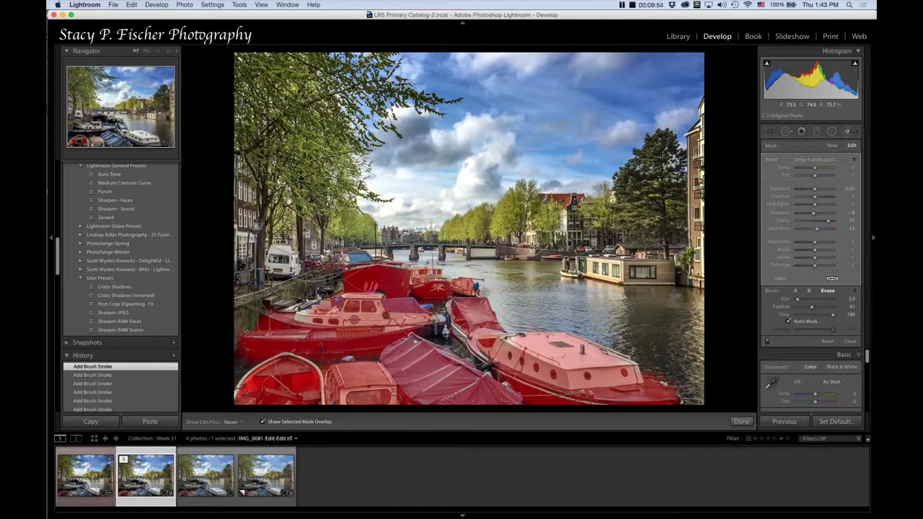
key(alt)
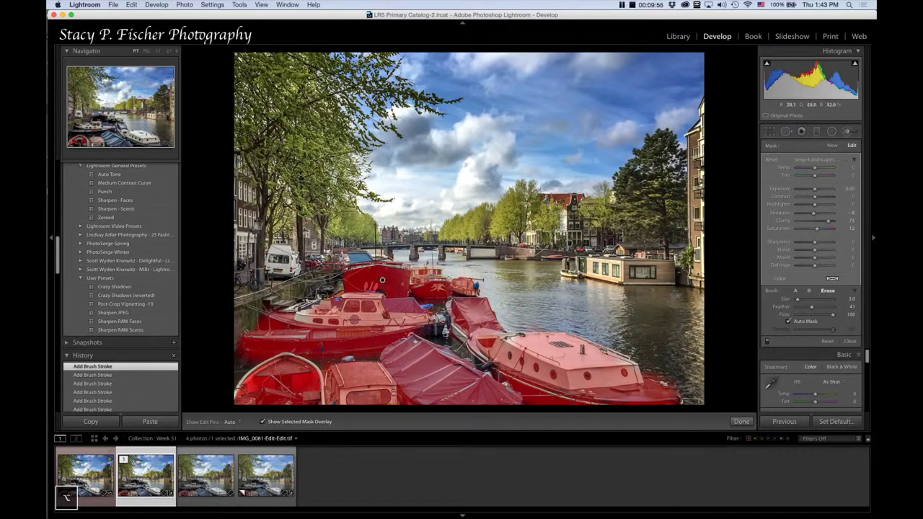
key(h)
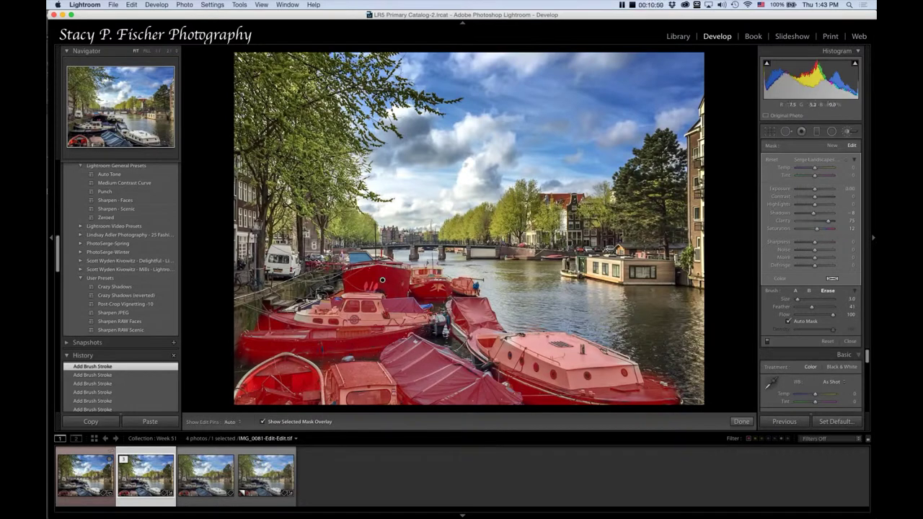
key(alt)
key(h)
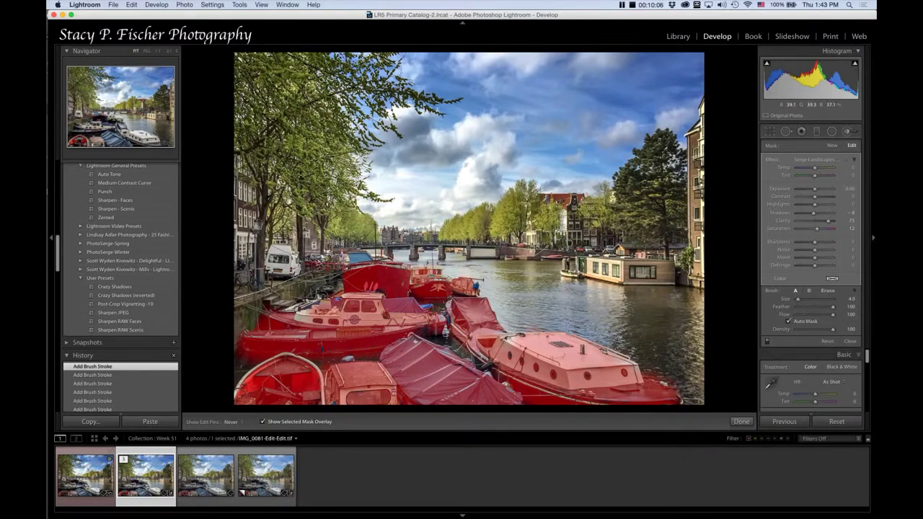
key(h)
- Zoom in on the bridge and paint the mask over its red railing and first piers
click(168, 52)
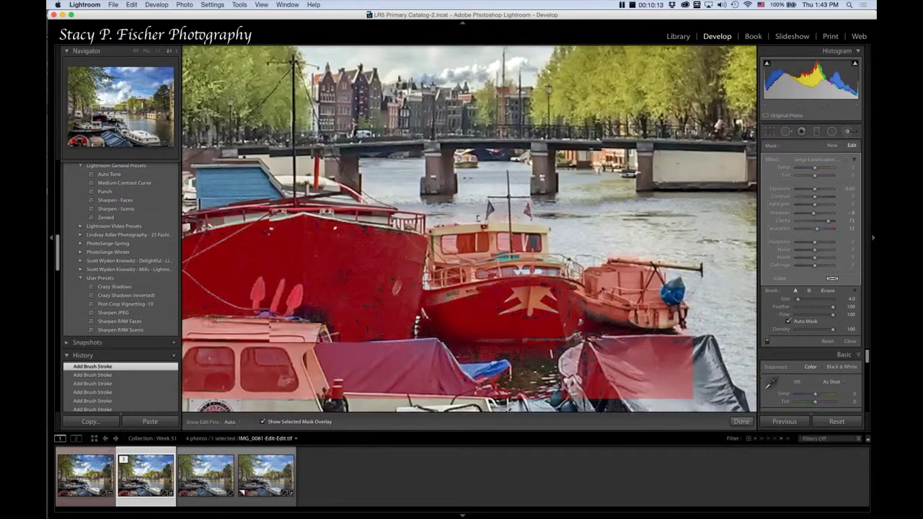
drag(321, 277, 422, 296)
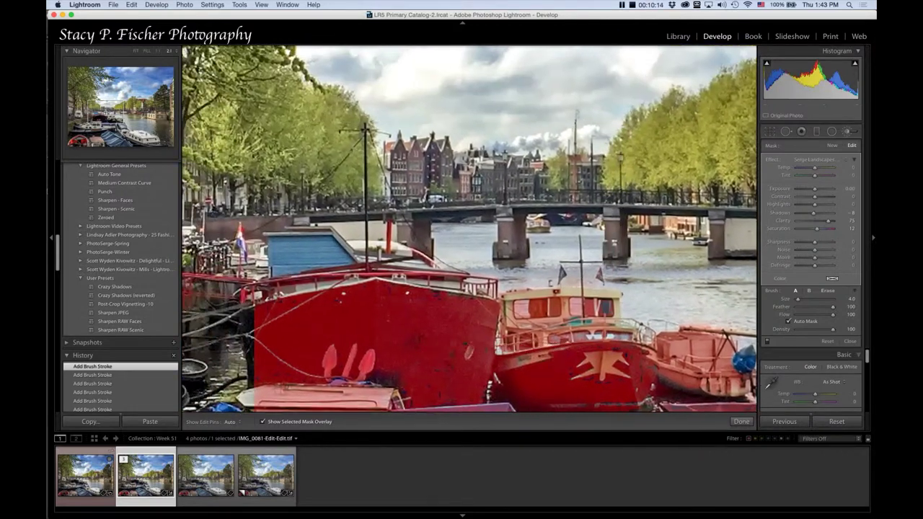
key(h)
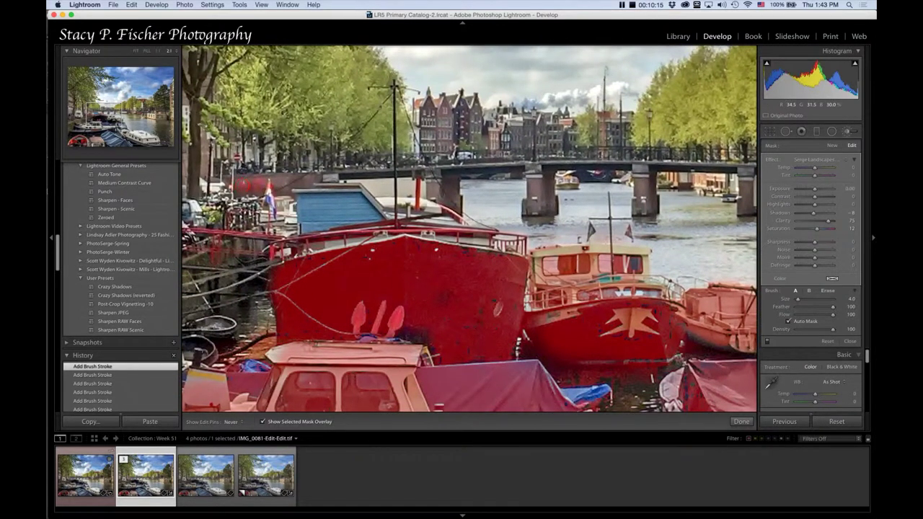
drag(300, 166, 241, 168)
drag(328, 165, 460, 164)
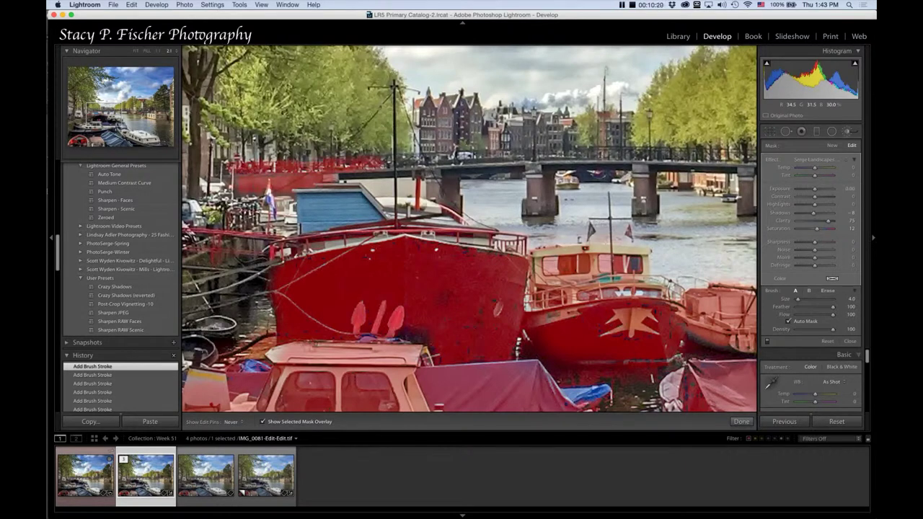
drag(371, 173, 453, 189)
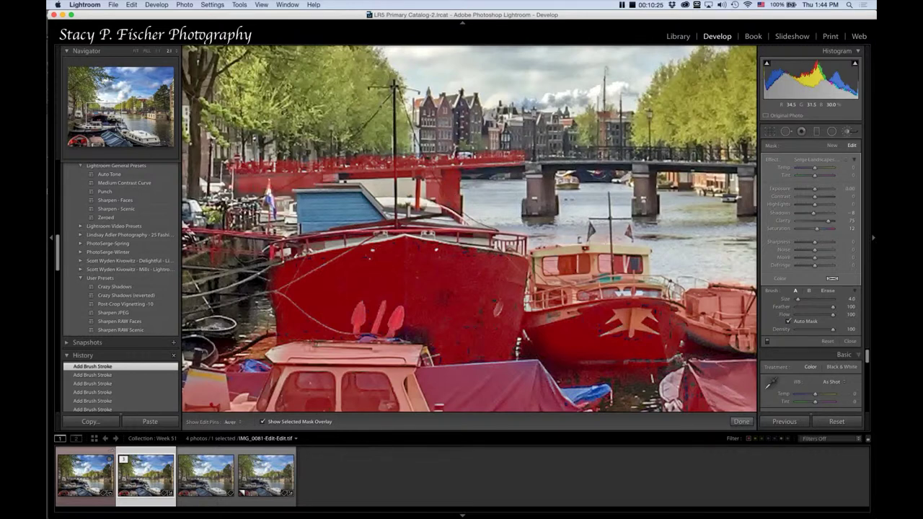
mouse_move(536, 173)
mouse_down()
mouse_move(537, 199)
mouse_move(548, 173)
mouse_up()
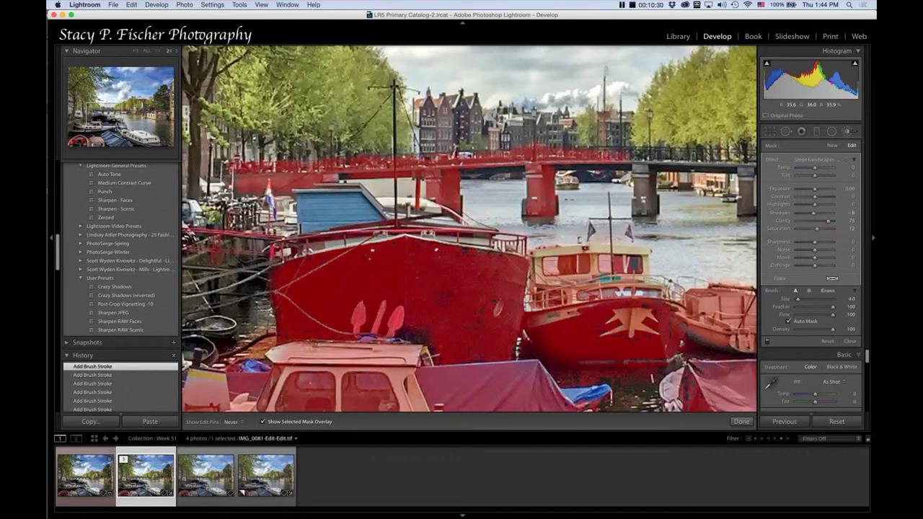
mouse_move(645, 154)
mouse_down()
mouse_move(622, 152)
mouse_move(637, 167)
mouse_move(644, 200)
mouse_move(689, 164)
mouse_up()
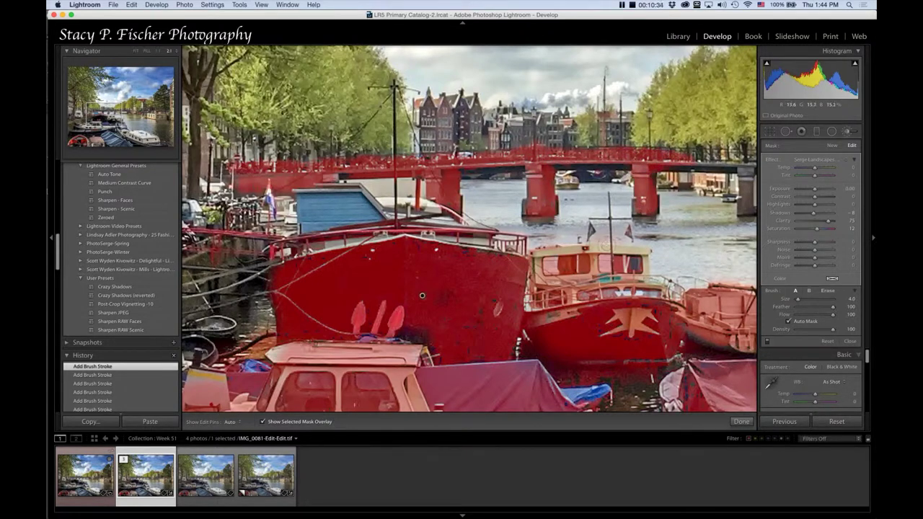
- Mask the remaining railing, right pier and lower beam, erasing spill on the grey panel
mouse_move(112, 111)
mouse_down()
mouse_move(133, 106)
mouse_move(120, 108)
mouse_up()
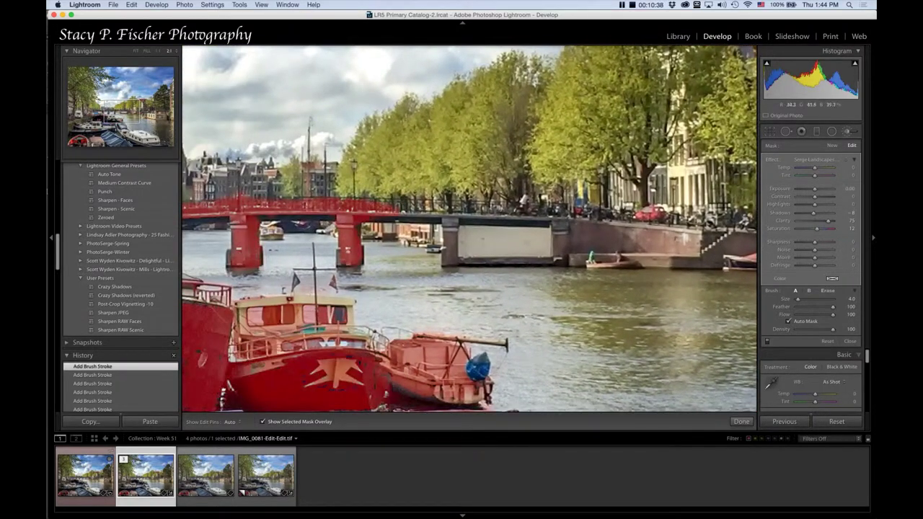
mouse_move(409, 217)
mouse_down()
mouse_move(455, 211)
mouse_move(404, 203)
mouse_move(468, 245)
mouse_move(451, 224)
mouse_up()
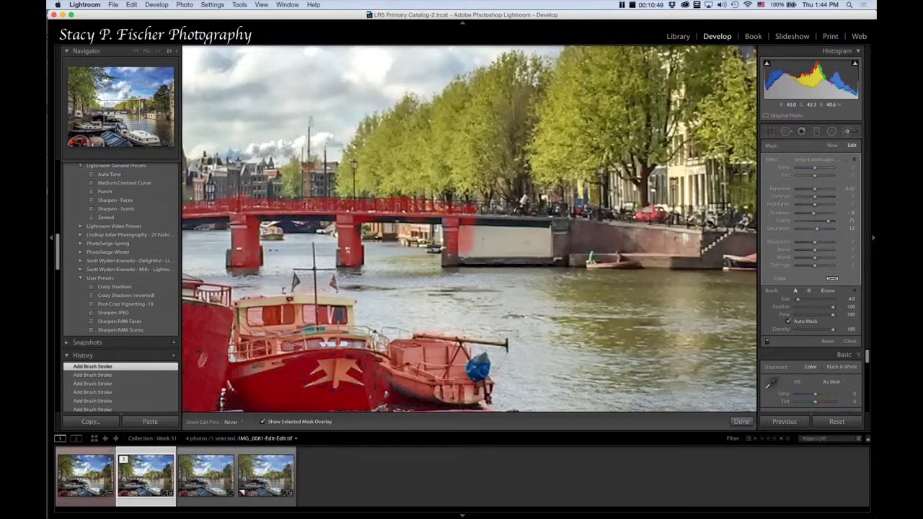
mouse_move(505, 209)
mouse_down()
mouse_move(566, 211)
mouse_move(551, 224)
mouse_move(563, 249)
mouse_up()
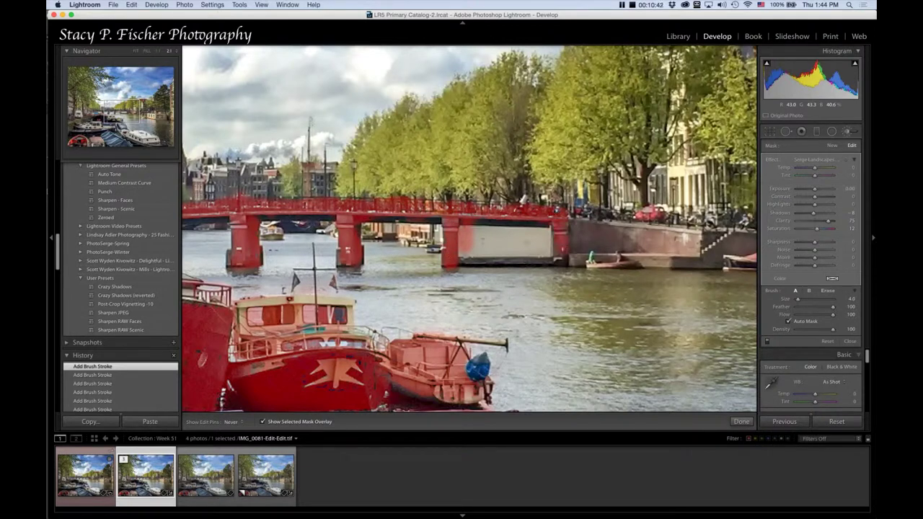
key(alt)
mouse_move(472, 237)
mouse_down()
mouse_move(476, 250)
mouse_move(467, 246)
mouse_up()
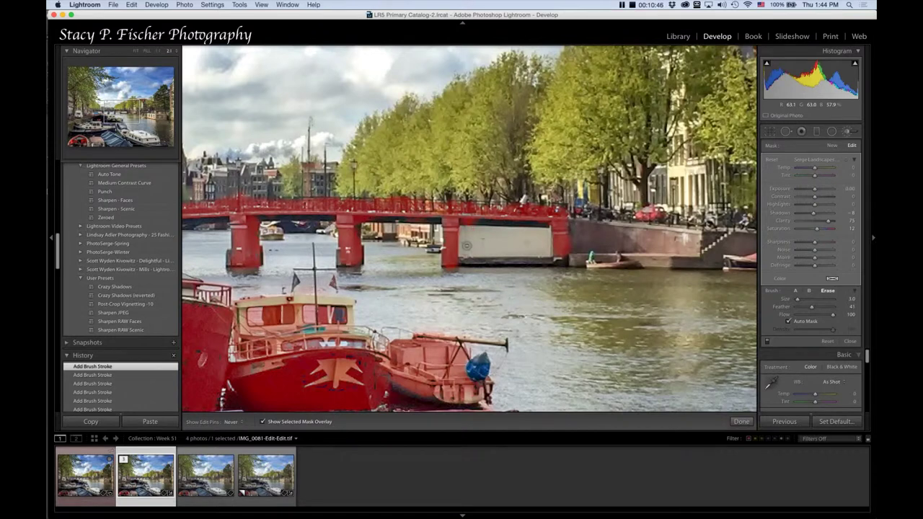
key(alt)
drag(370, 222, 554, 226)
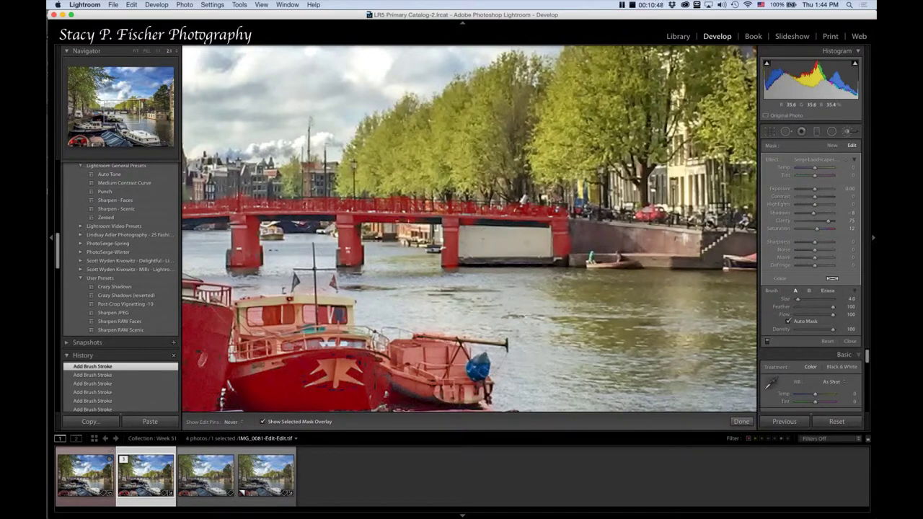
drag(244, 217, 347, 219)
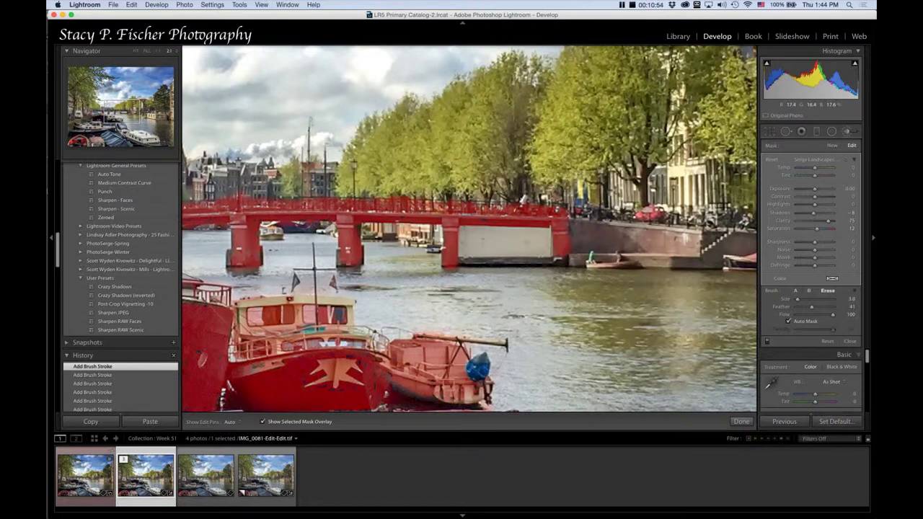
key(alt)
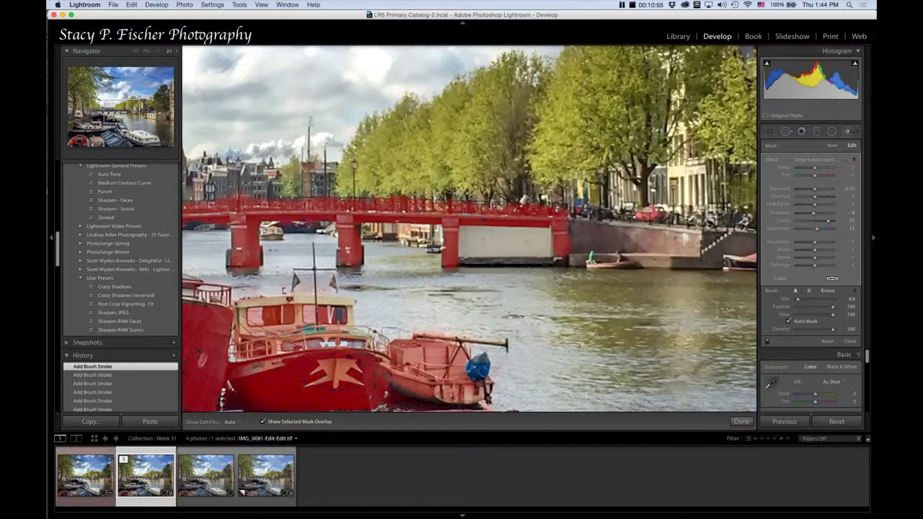
click(135, 51)
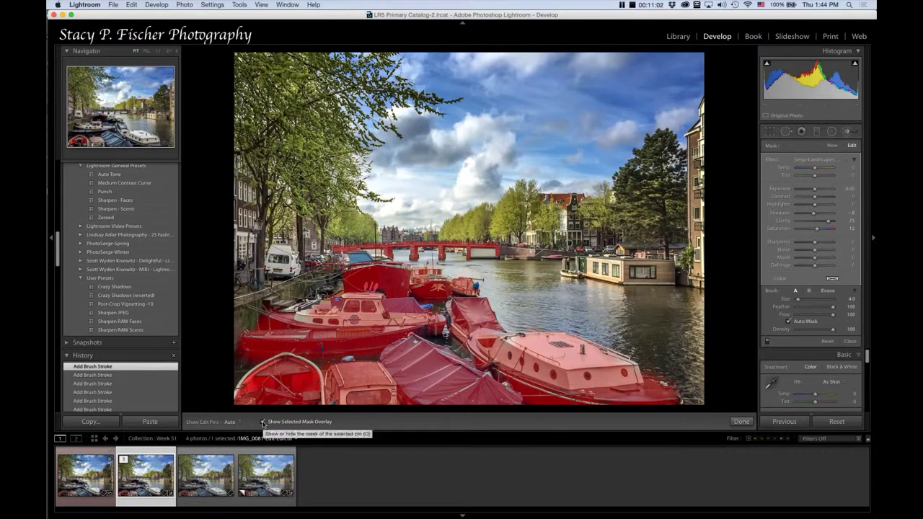
- Hide the red mask overlay, review the History panel, and compare before and after
click(263, 422)
click(262, 422)
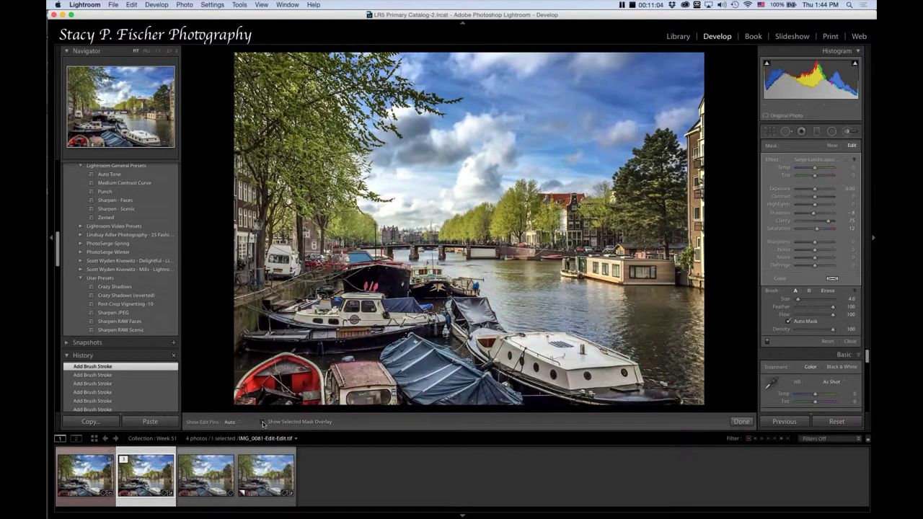
scroll(146, 375, down, 2)
scroll(147, 375, down, 2)
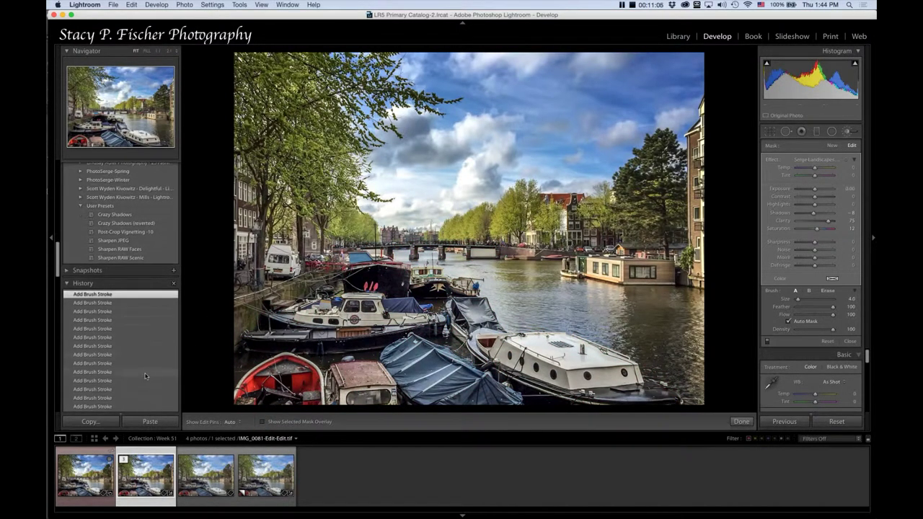
scroll(145, 374, down, 2)
scroll(145, 373, down, 2)
scroll(148, 368, down, 1)
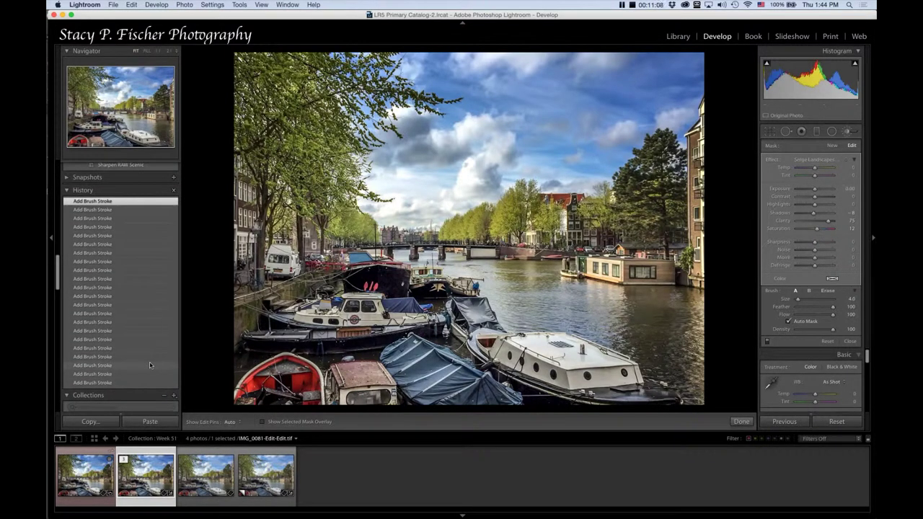
scroll(151, 363, up, 1)
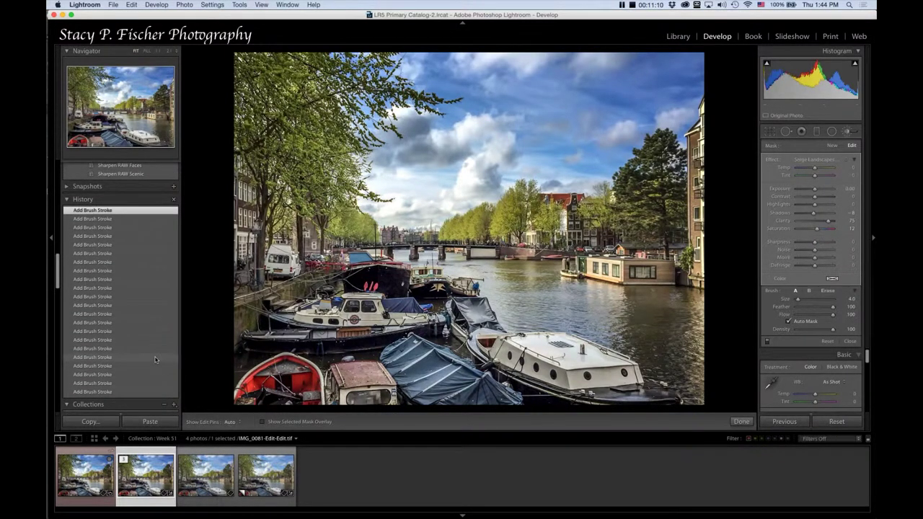
key(backslash)
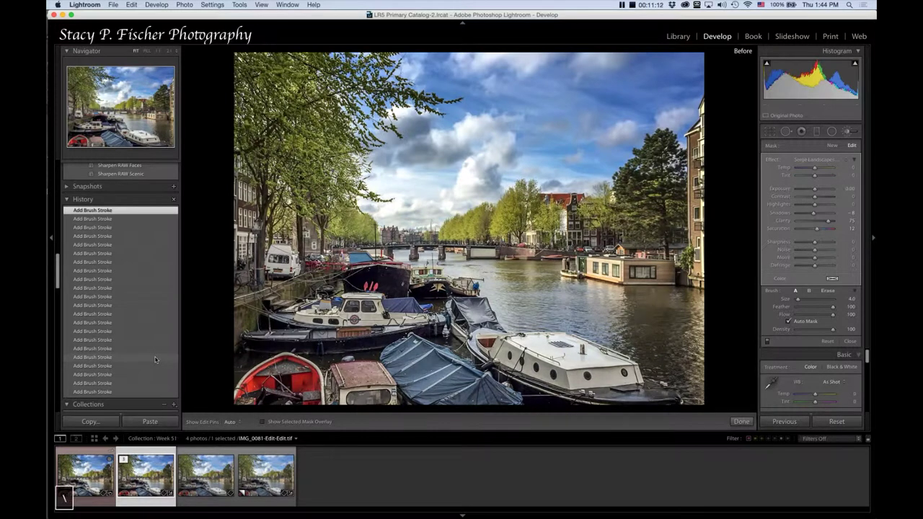
key(backslash)
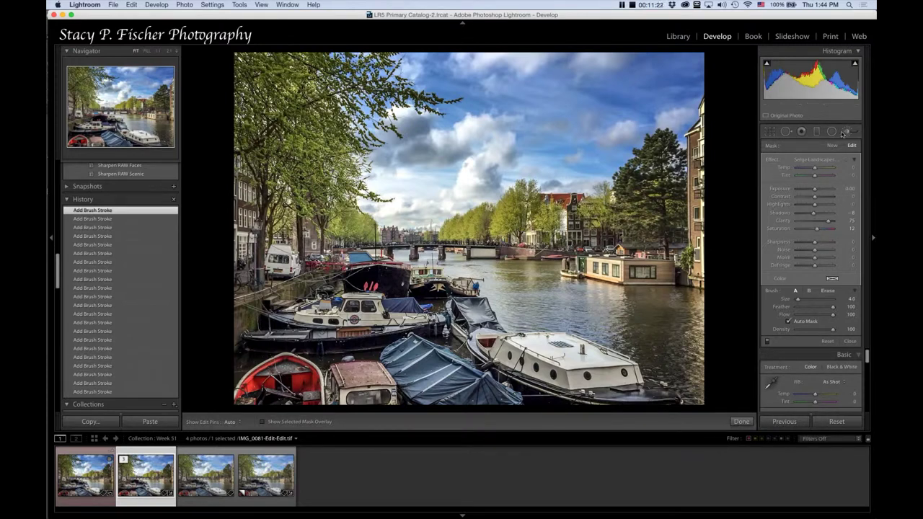
- Set the brush mask's Exposure to 0.20 and Saturation to 46, then check before/after
click(847, 190)
text(0.2)
key(Return)
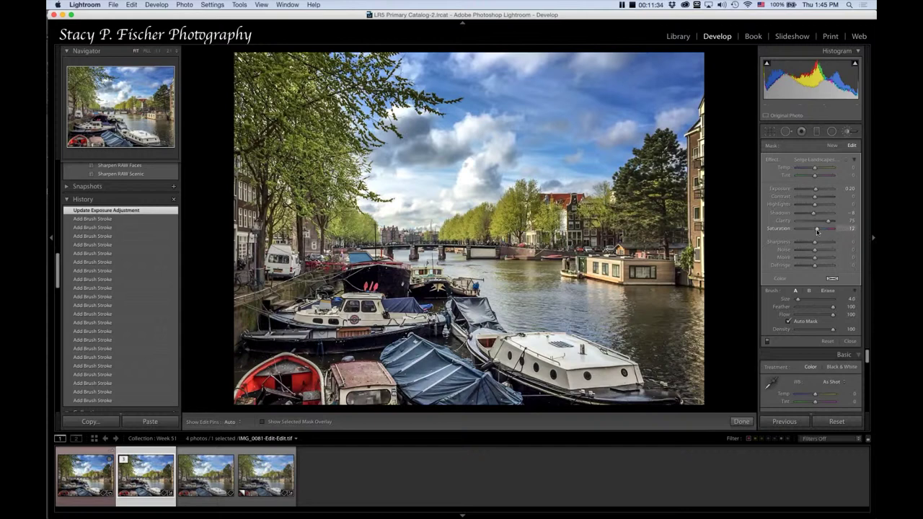
drag(817, 232, 823, 231)
key(backslash)
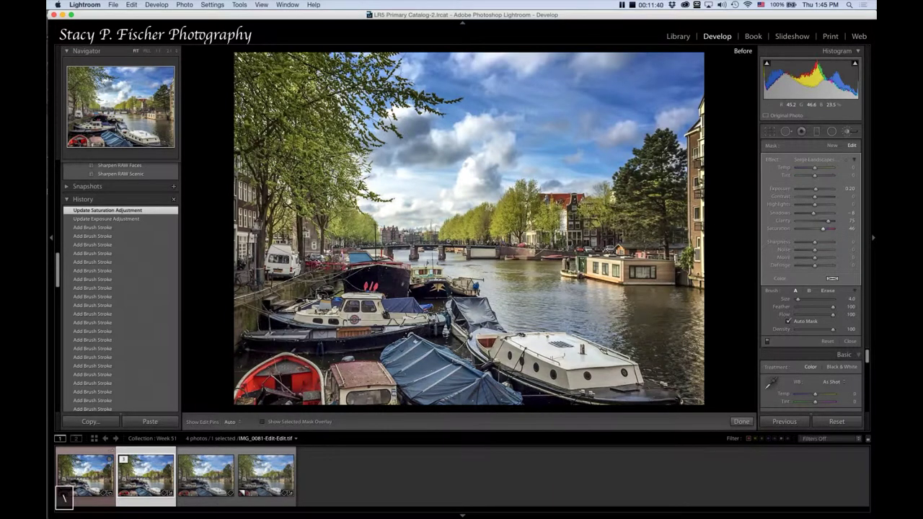
key(backslash)
key(backslash)
key(backslash)
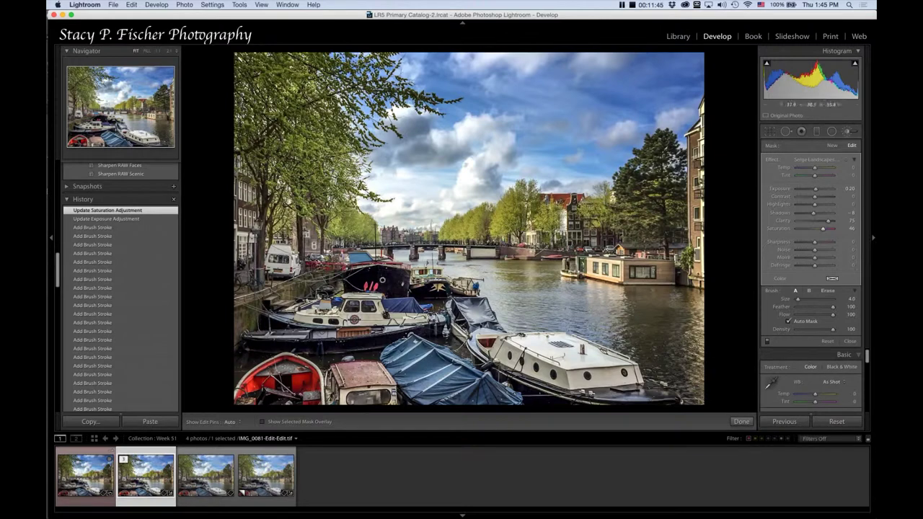
- Apply the Vignette 1 preset from Lightroom Effect Presets to darken the edges
scroll(158, 201, up, 3)
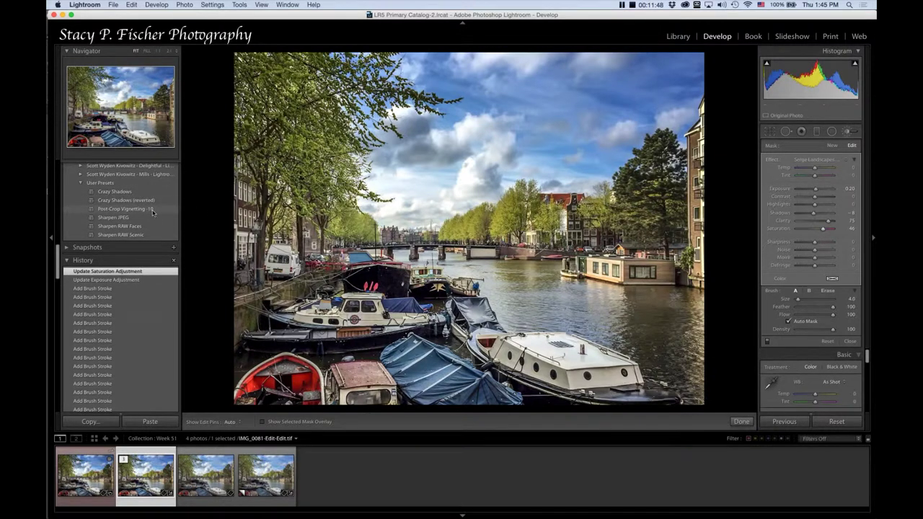
scroll(144, 206, up, 3)
scroll(133, 209, up, 2)
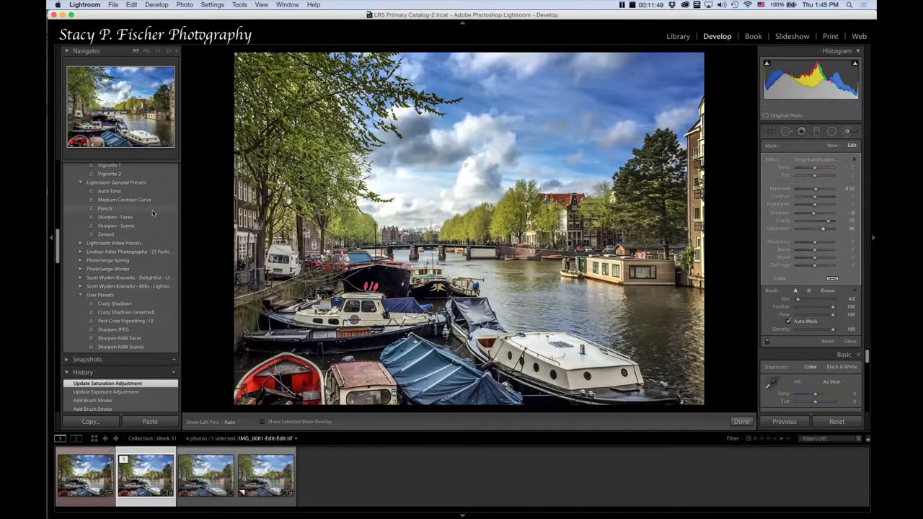
scroll(126, 199, up, 2)
click(119, 182)
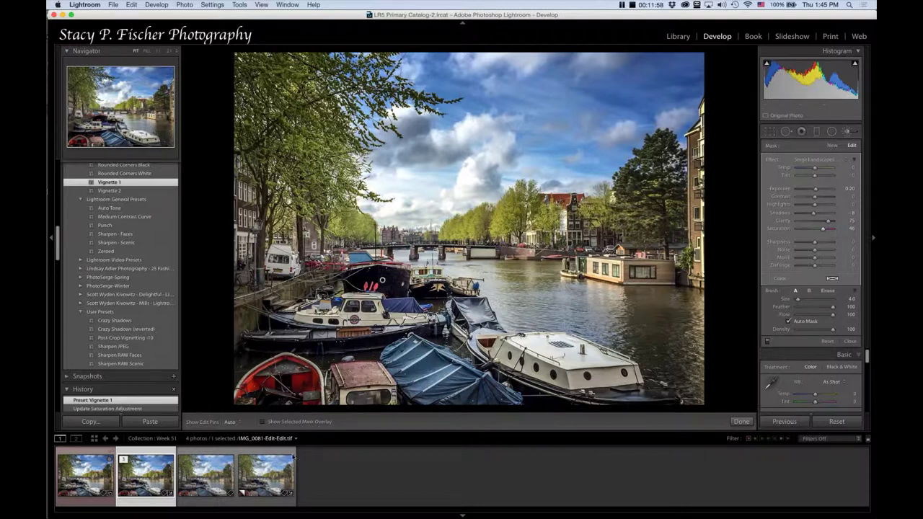
mouse_move(266, 475)
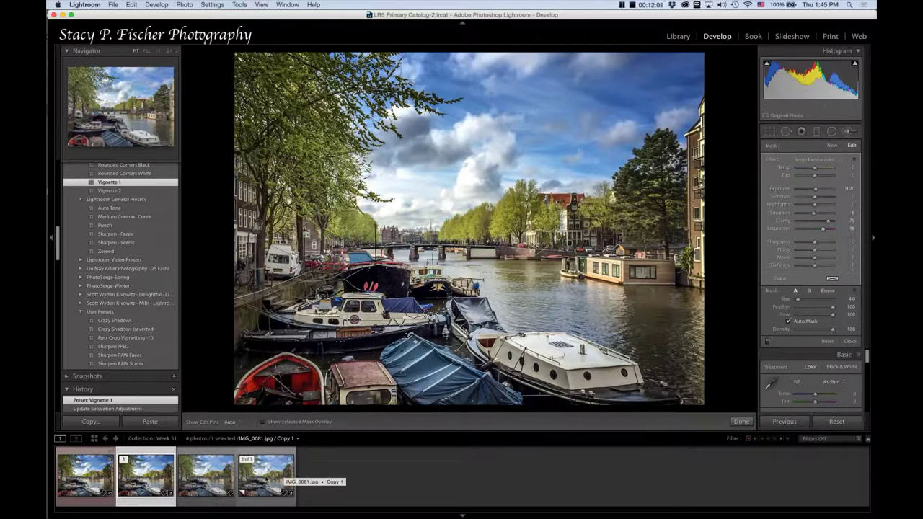
click(267, 479)
scroll(171, 324, down, 3)
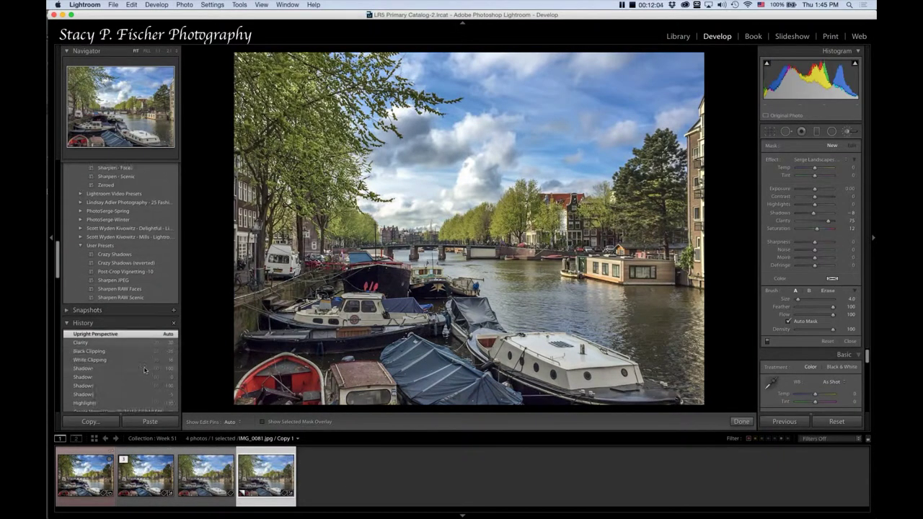
scroll(155, 361, down, 2)
click(141, 394)
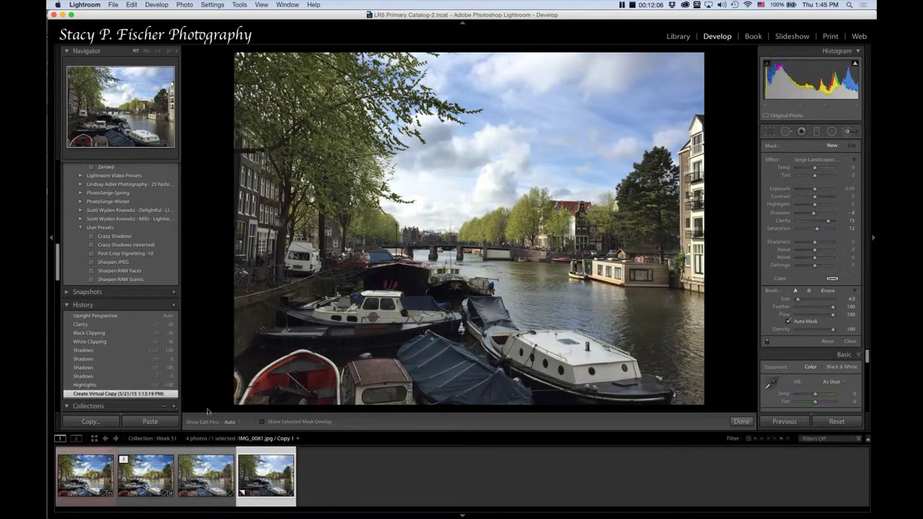
click(151, 478)
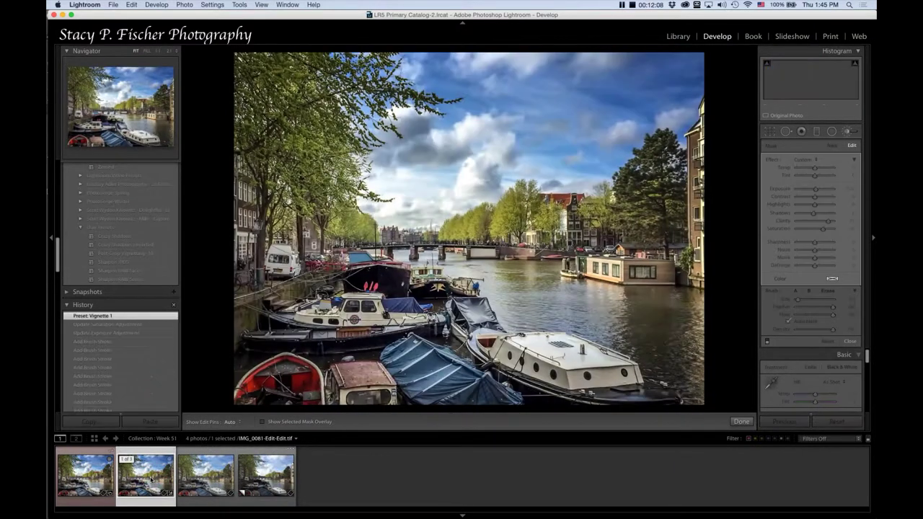